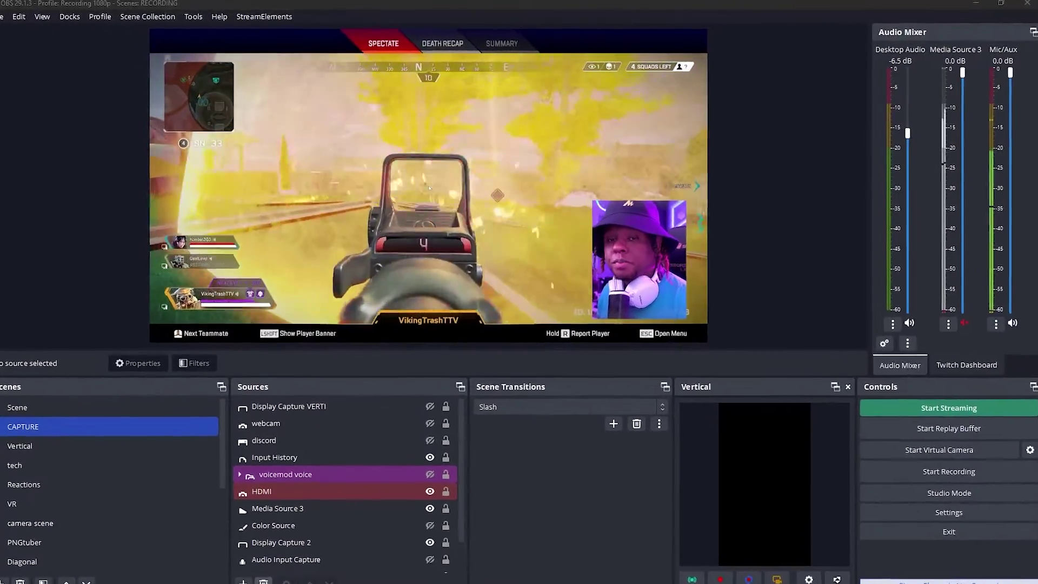
Switch between three scenes, returning to CAPTURE, to watch the Slash transition play.
{"action": "left_click", "coordinate": [83, 522]}
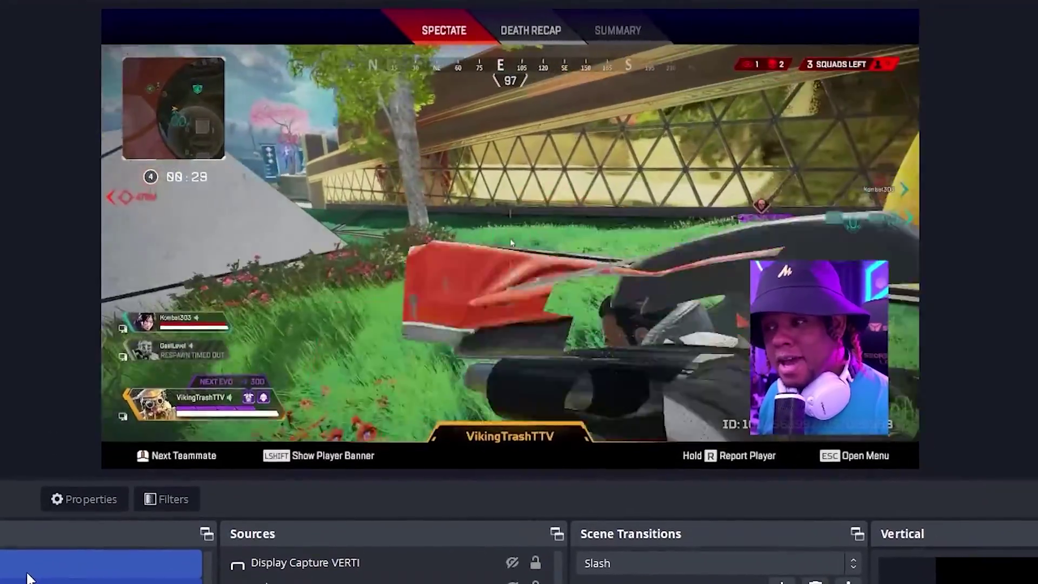
{"action": "left_click", "coordinate": [44, 545]}
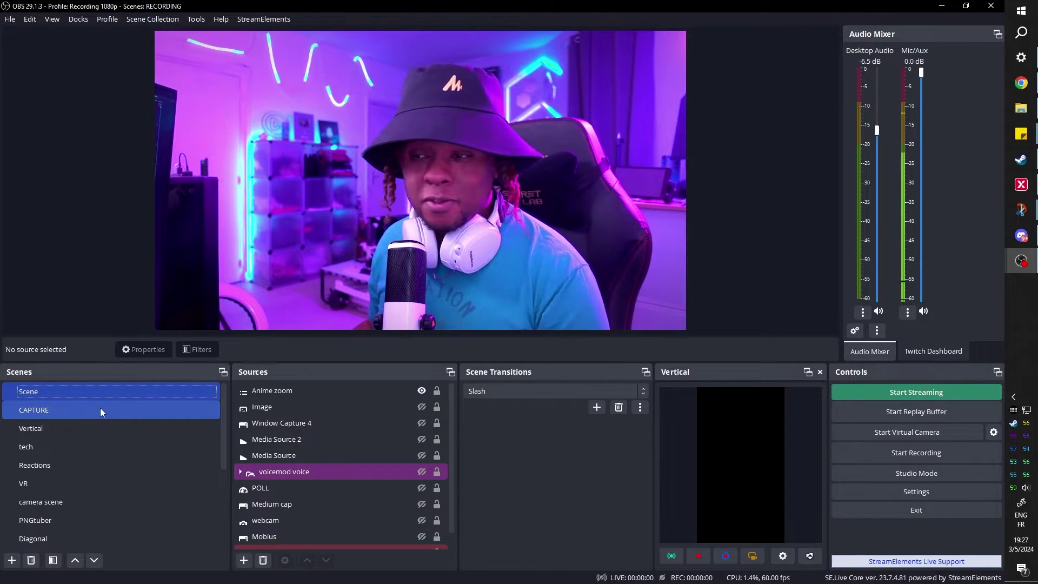
{"action": "left_click", "coordinate": [102, 411]}
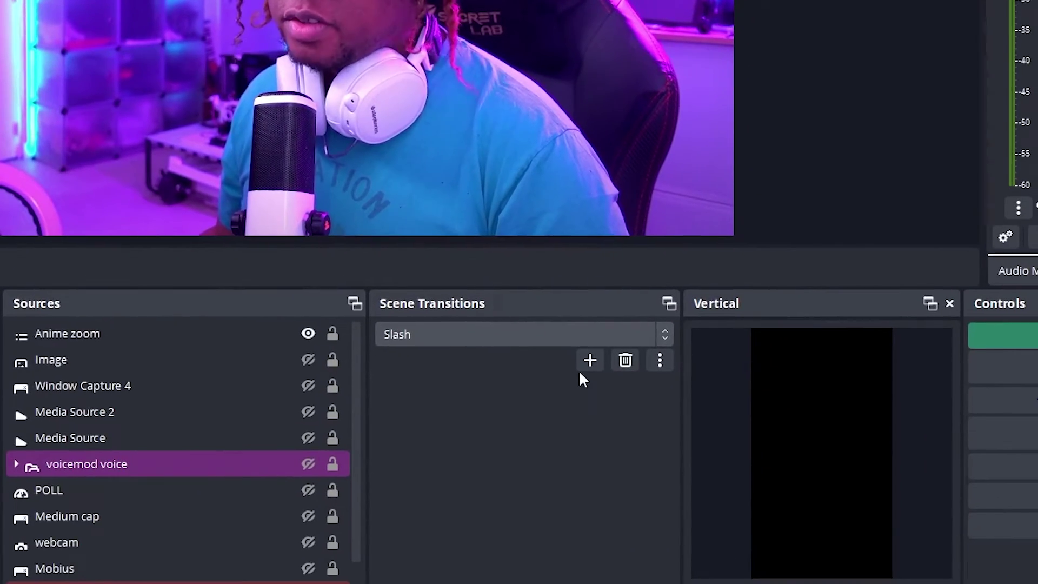
Add a Stinger (4) transition that plays the Slashes webm video.
{"action": "left_click", "coordinate": [801, 583]}
{"action": "left_click", "coordinate": [634, 459]}
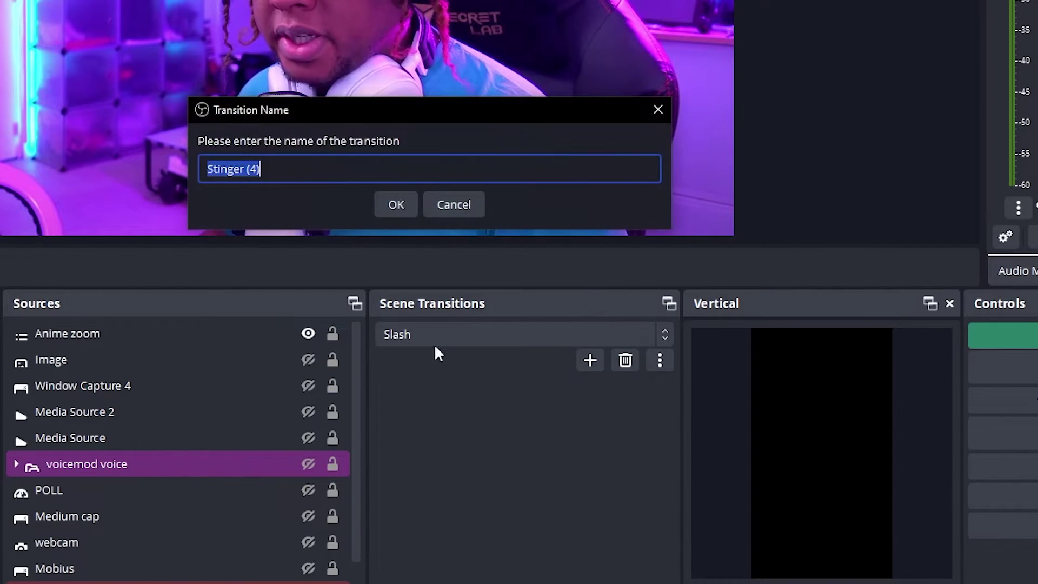
{"action": "left_click", "coordinate": [397, 205]}
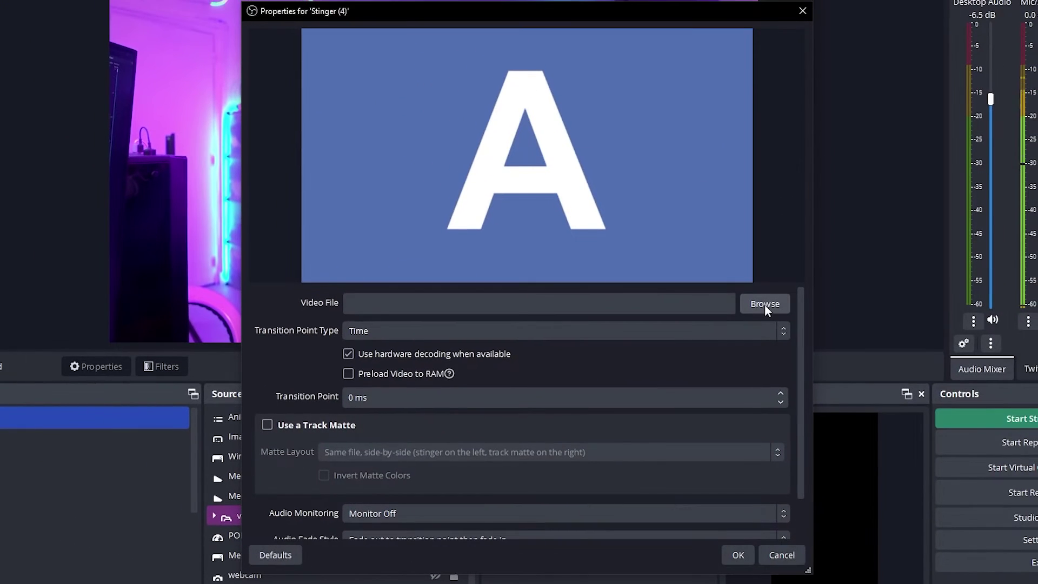
{"action": "left_click", "coordinate": [765, 304]}
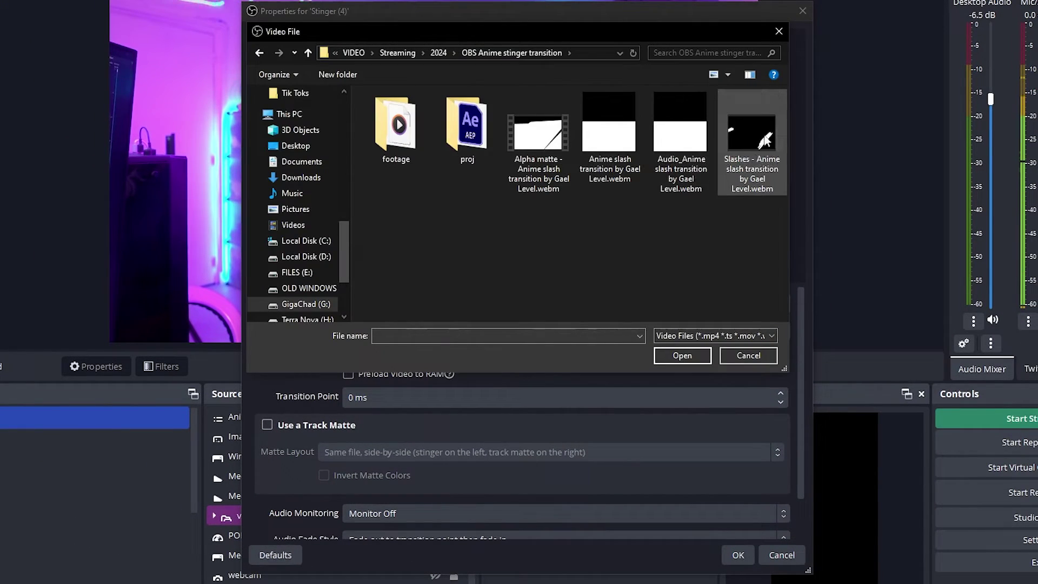
{"action": "left_click", "coordinate": [734, 138]}
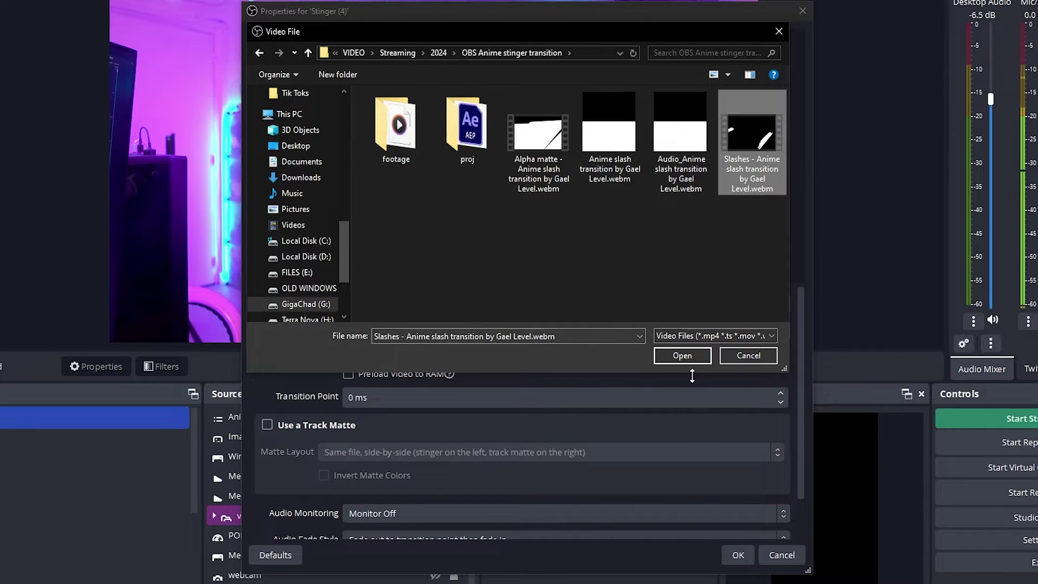
{"action": "left_click", "coordinate": [682, 356]}
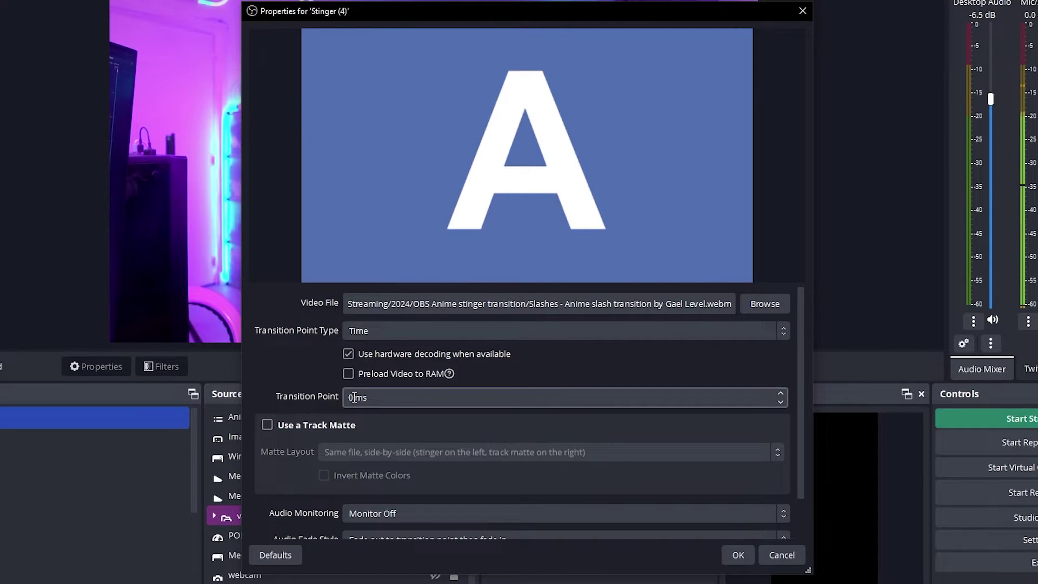
Set the stinger's Transition Point to 3000 ms.
{"action": "left_click_drag", "start_coordinate": [354, 397], "coordinate": [343, 400]}
{"action": "type", "text": "3000"}
{"action": "scroll", "coordinate": [297, 388], "scroll_direction": "down", "scroll_amount": 3}
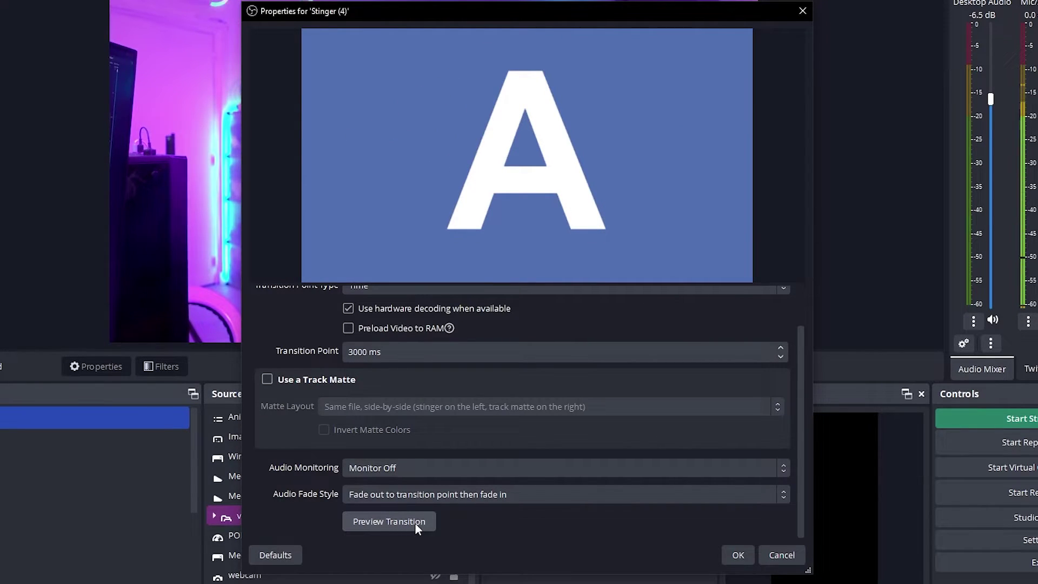
{"action": "scroll", "coordinate": [762, 311], "scroll_direction": "up", "scroll_amount": 1}
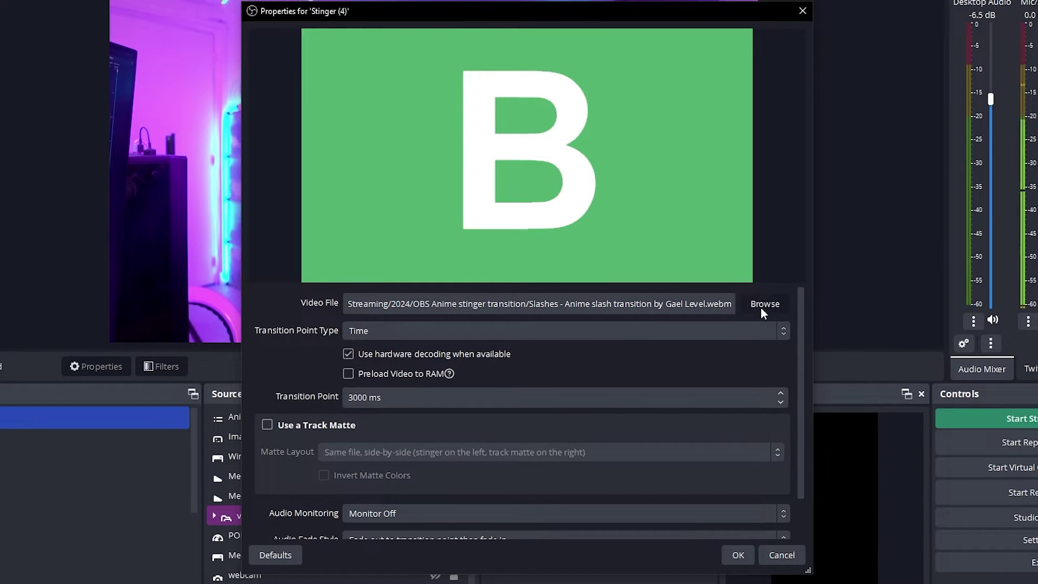
Load the Alpha matte webm into the stinger and preview it.
{"action": "left_click", "coordinate": [760, 305]}
{"action": "left_click", "coordinate": [538, 138]}
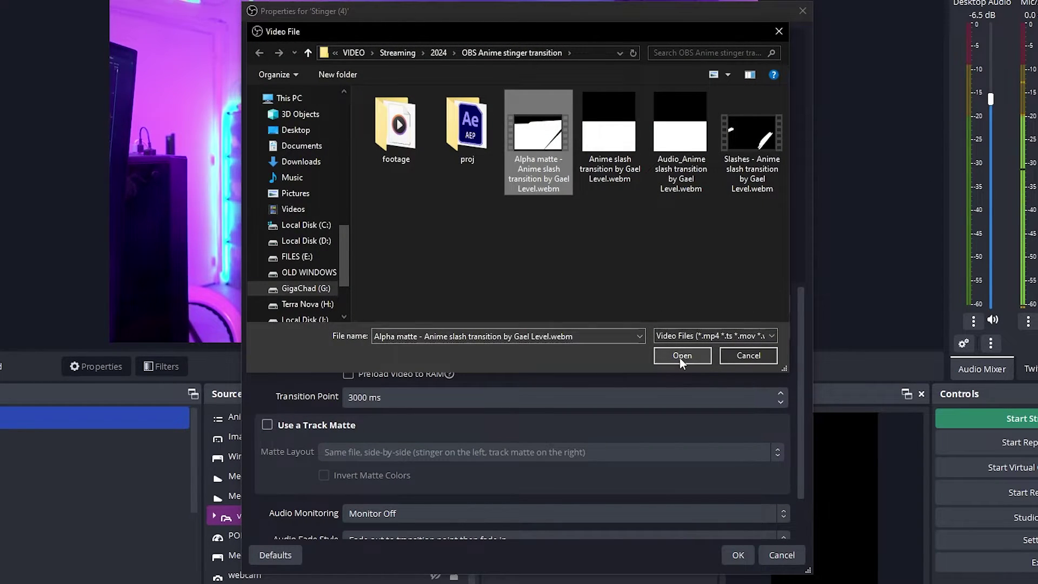
{"action": "left_click", "coordinate": [682, 356]}
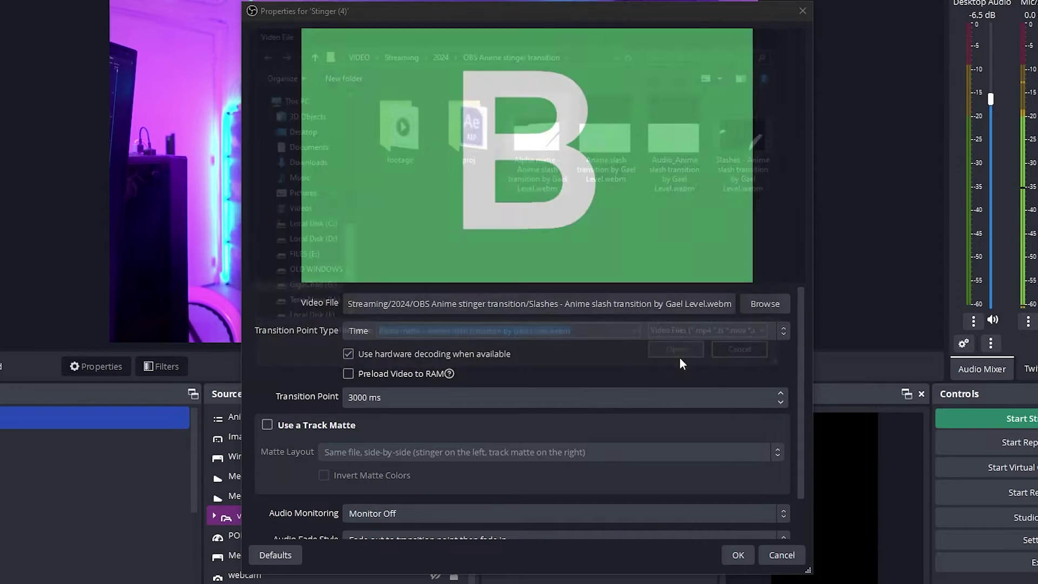
{"action": "scroll", "coordinate": [375, 527], "scroll_direction": "down", "scroll_amount": 1}
{"action": "left_click", "coordinate": [374, 527]}
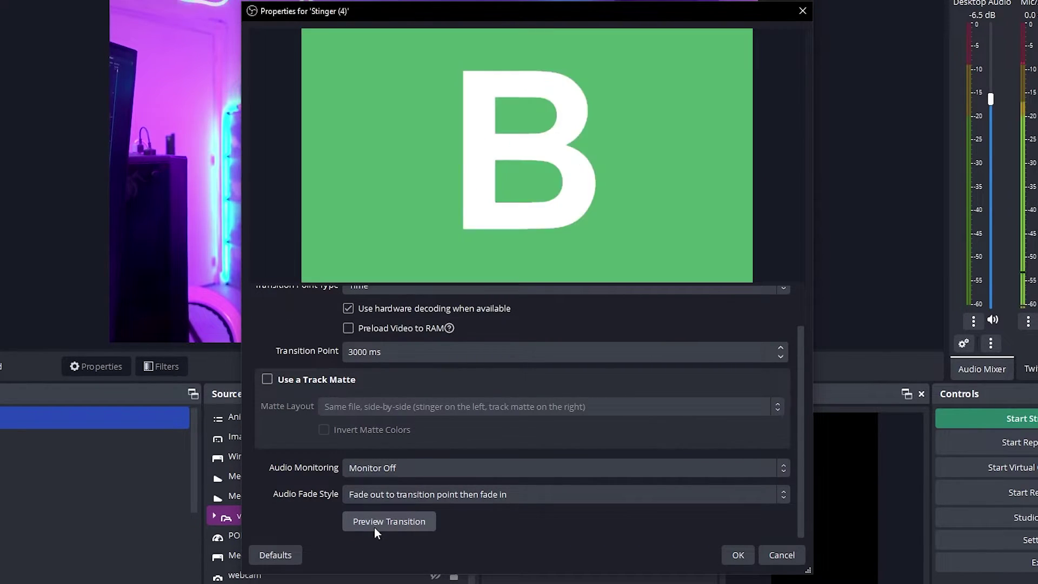
{"action": "scroll", "coordinate": [301, 494], "scroll_direction": "up", "scroll_amount": 2}
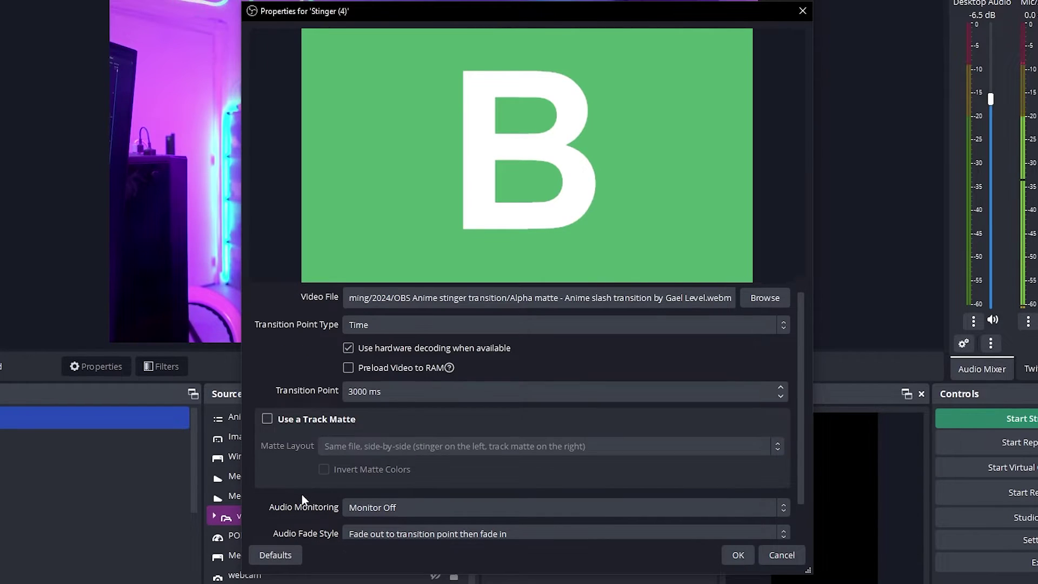
{"action": "scroll", "coordinate": [301, 493], "scroll_direction": "up", "scroll_amount": 1}
{"action": "scroll", "coordinate": [326, 401], "scroll_direction": "down", "scroll_amount": 3}
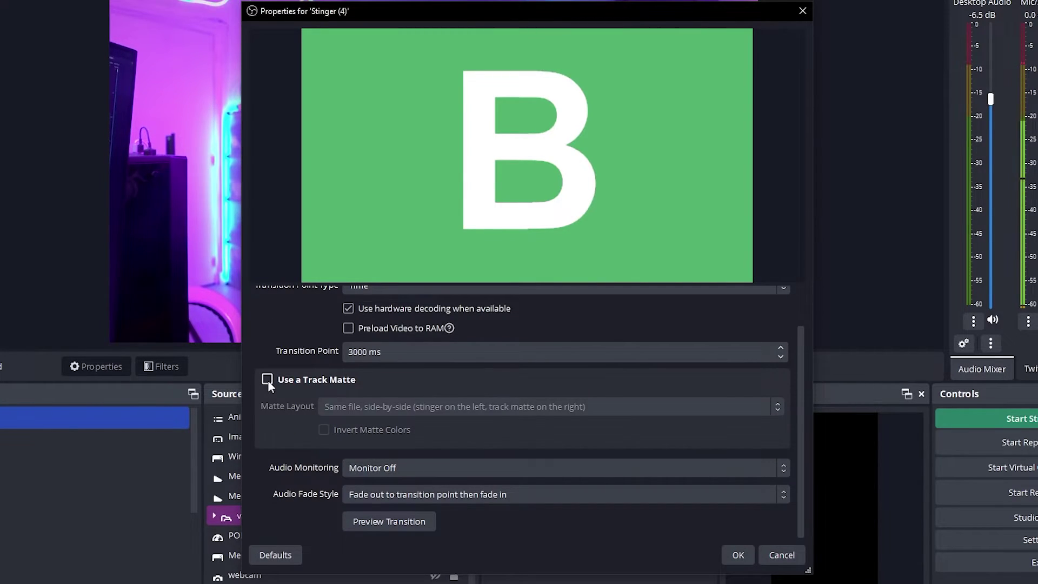
Enable Use a Track Matte with the Mask only layout and preview the result.
{"action": "left_click", "coordinate": [267, 380]}
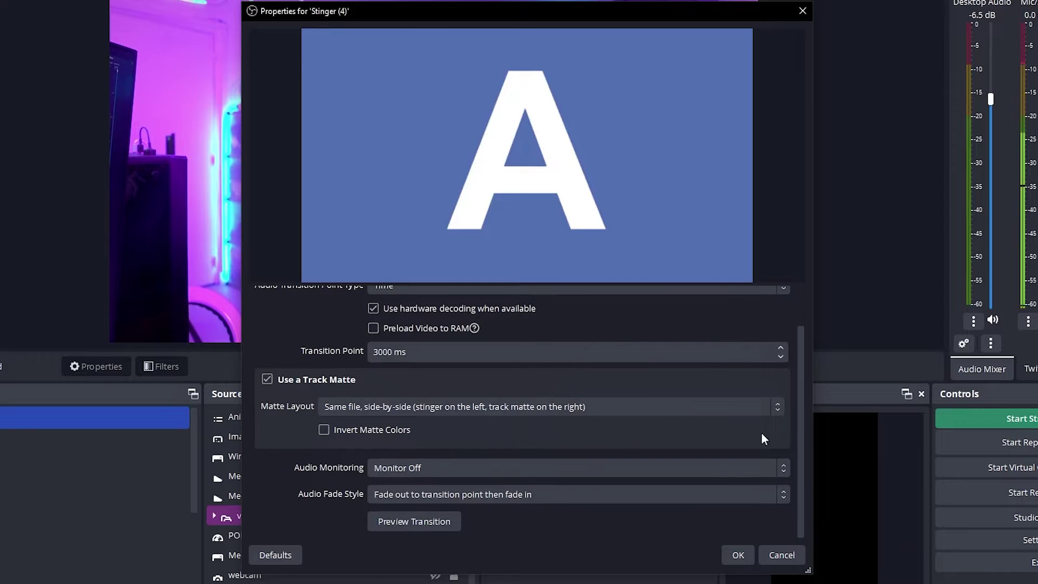
{"action": "left_click", "coordinate": [759, 407]}
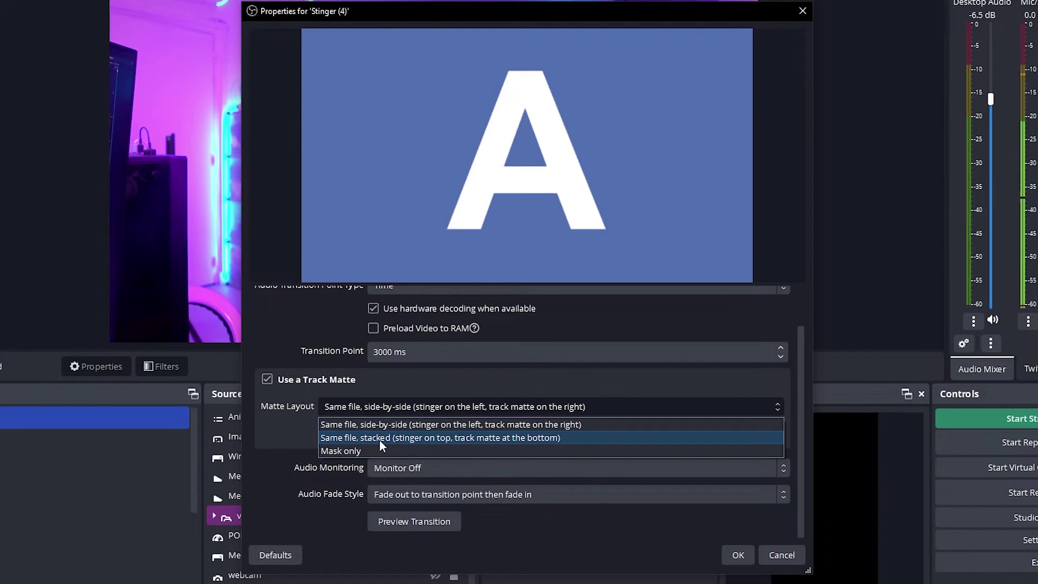
{"action": "left_click", "coordinate": [522, 450]}
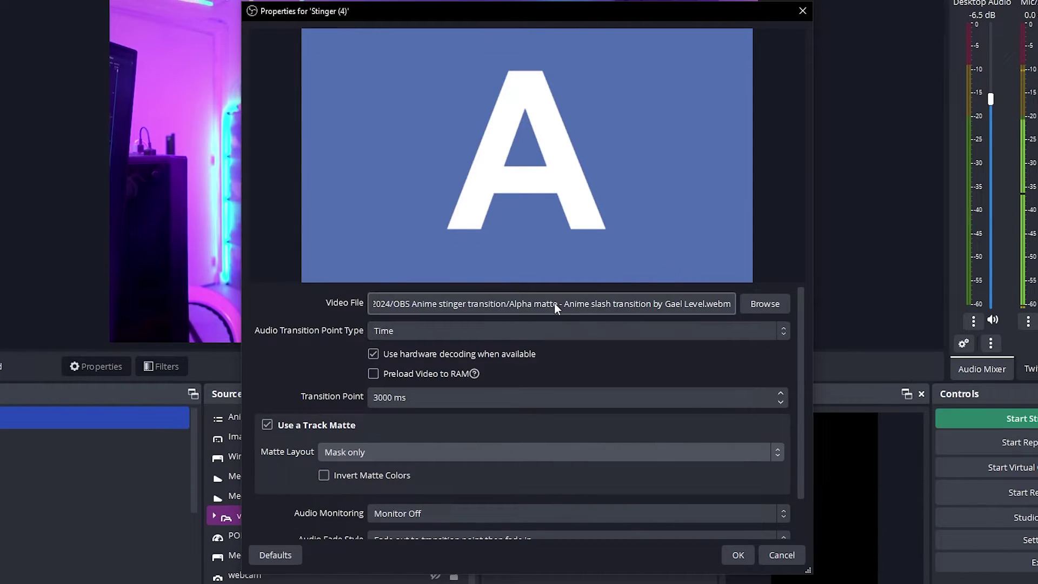
{"action": "scroll", "coordinate": [351, 382], "scroll_direction": "down", "scroll_amount": 2}
{"action": "left_click", "coordinate": [438, 522]}
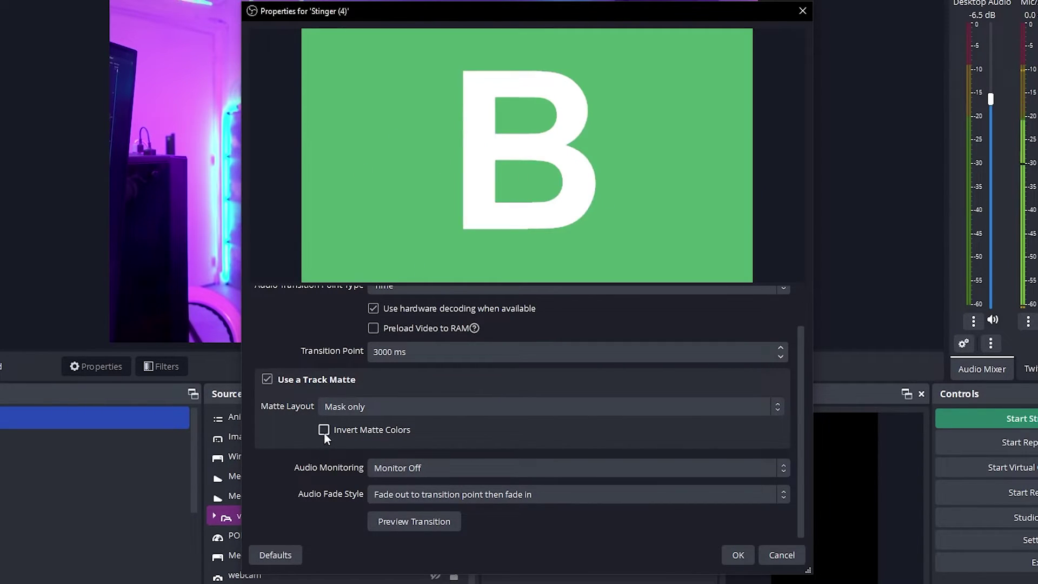
Invert the matte colours and switch the matte layout to Same file, stacked.
{"action": "left_click", "coordinate": [324, 429]}
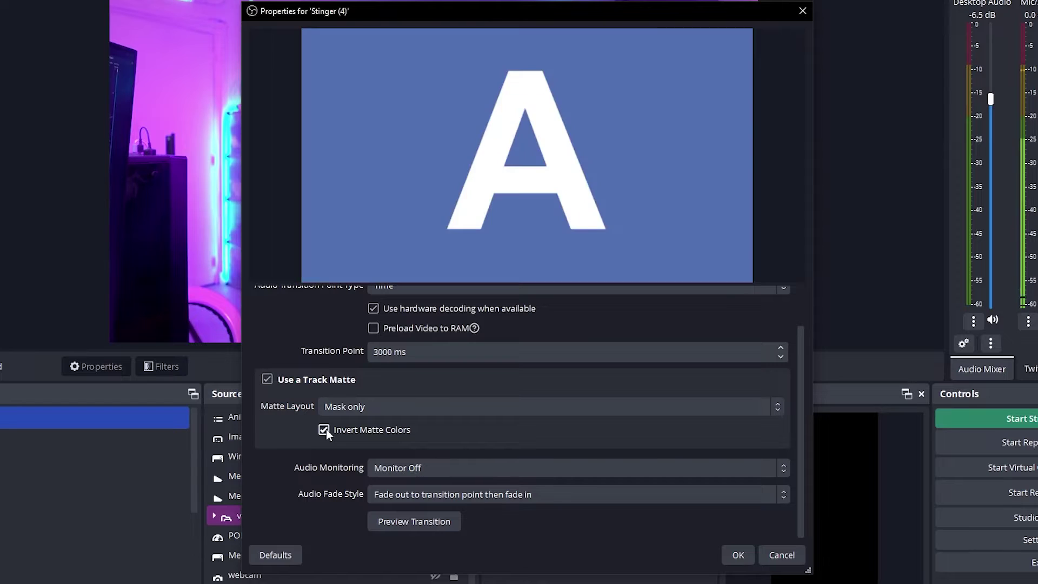
{"action": "left_click", "coordinate": [423, 524]}
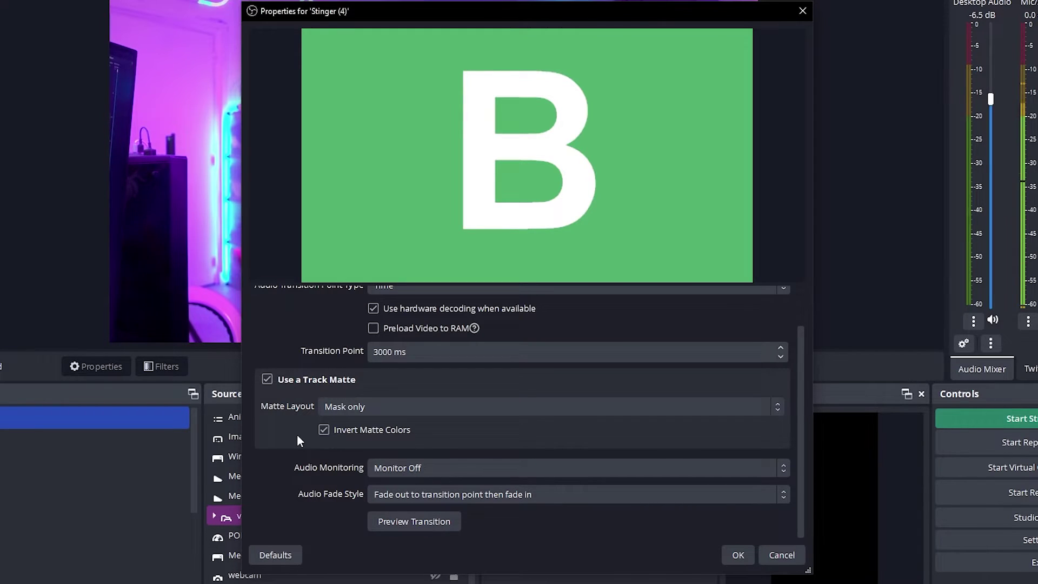
{"action": "scroll", "coordinate": [304, 368], "scroll_direction": "up", "scroll_amount": 1}
{"action": "scroll", "coordinate": [305, 373], "scroll_direction": "down", "scroll_amount": 1}
{"action": "left_click", "coordinate": [378, 408]}
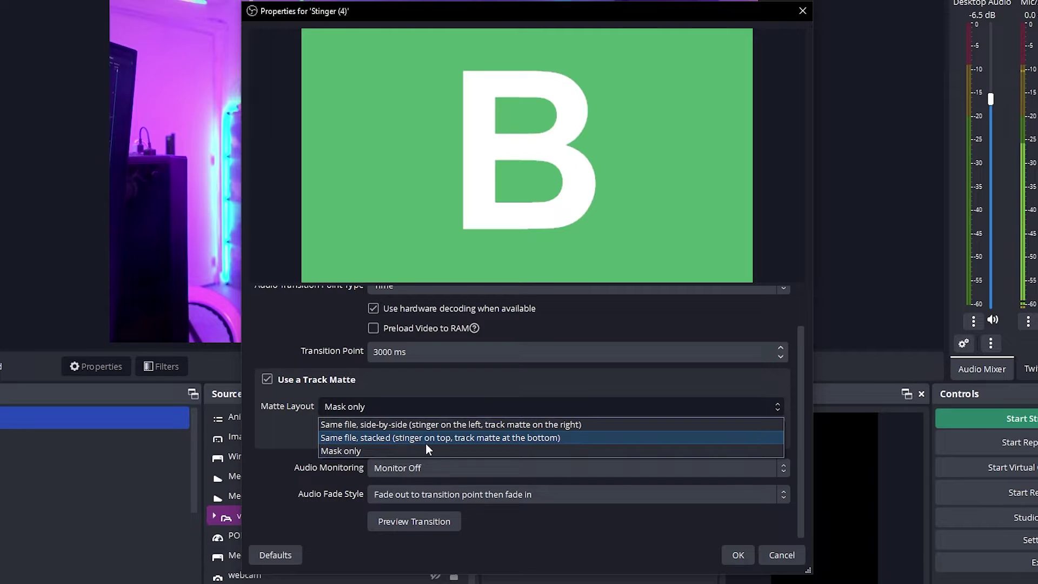
{"action": "left_click", "coordinate": [426, 443]}
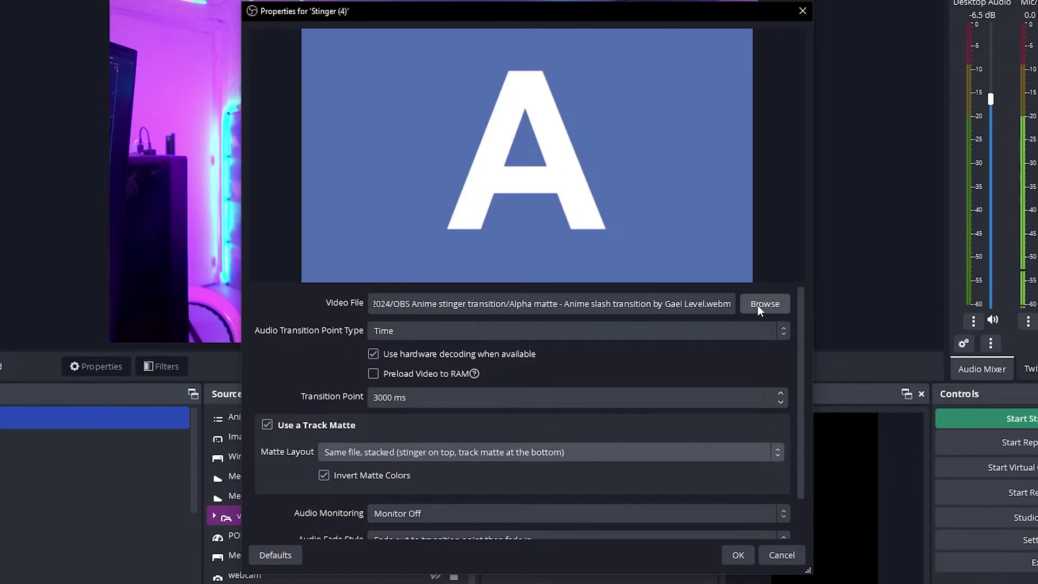
Load the Anime slash transition webm into Stinger (4) and preview the wipe.
{"action": "left_click", "coordinate": [757, 304]}
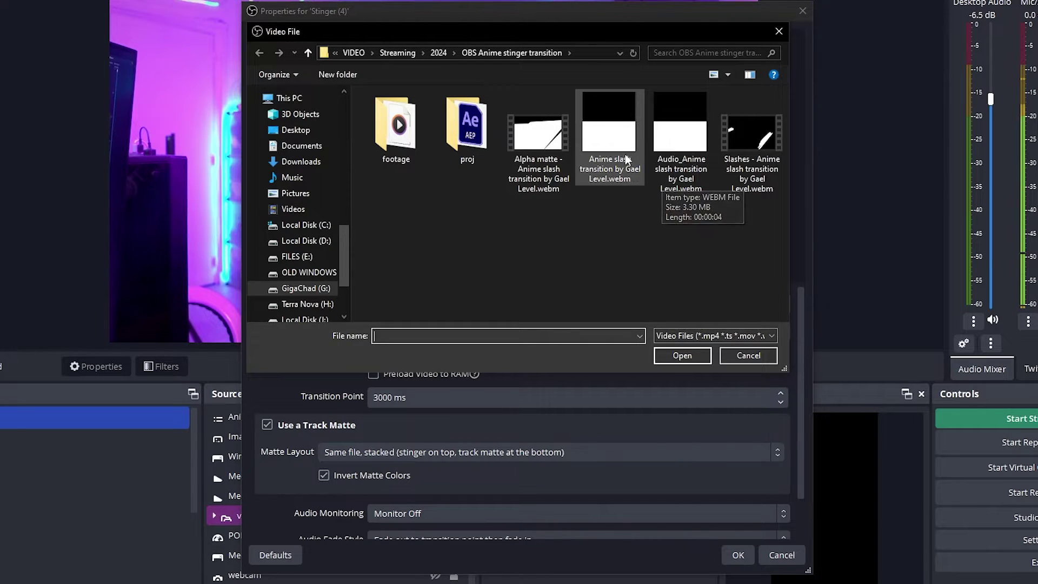
{"action": "left_click", "coordinate": [608, 152]}
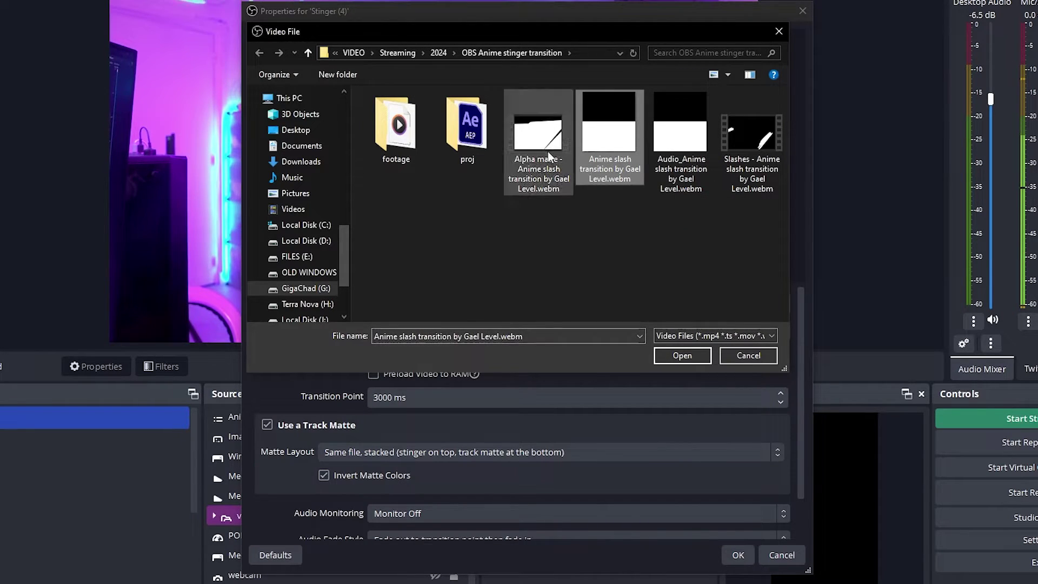
{"action": "left_click", "coordinate": [666, 356]}
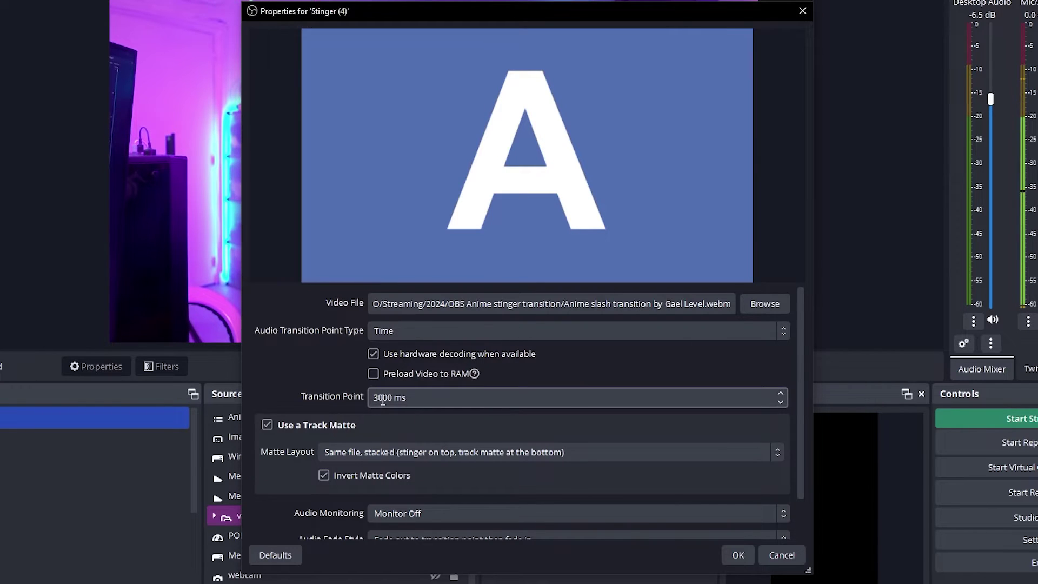
{"action": "scroll", "coordinate": [308, 357], "scroll_direction": "down", "scroll_amount": 2}
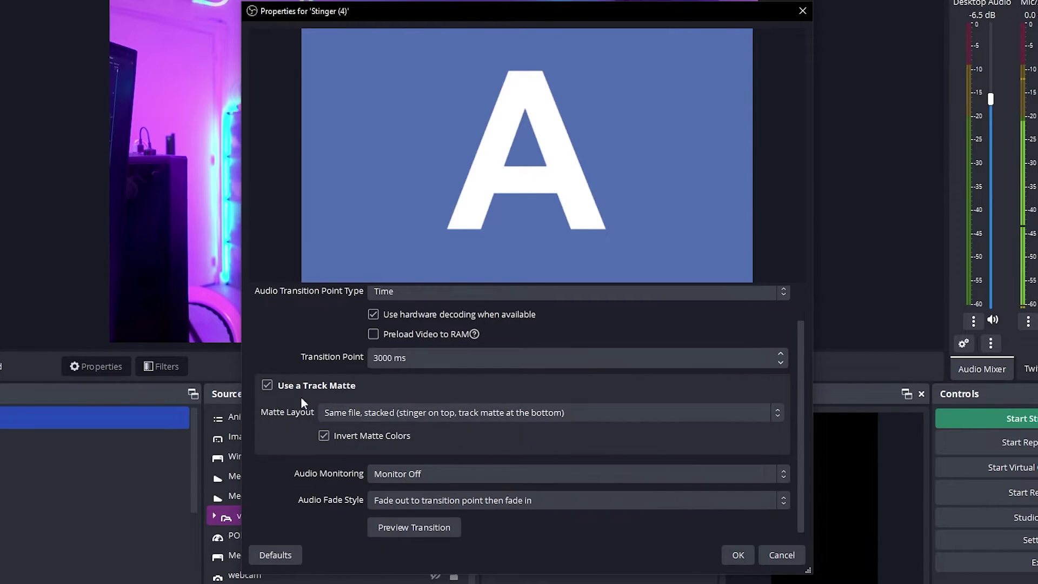
{"action": "left_click", "coordinate": [437, 522]}
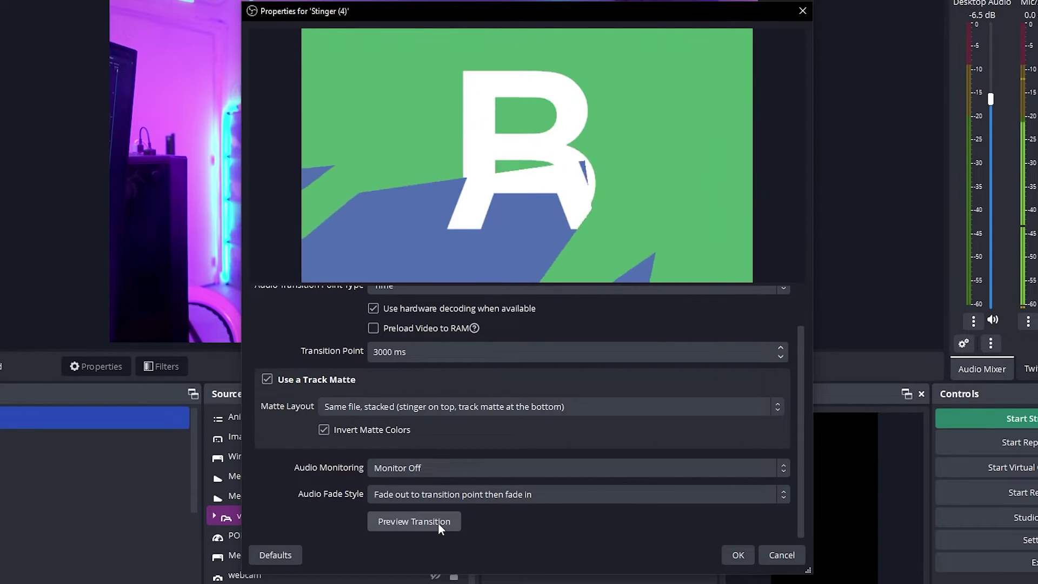
{"action": "scroll", "coordinate": [326, 488], "scroll_direction": "up", "scroll_amount": 2}
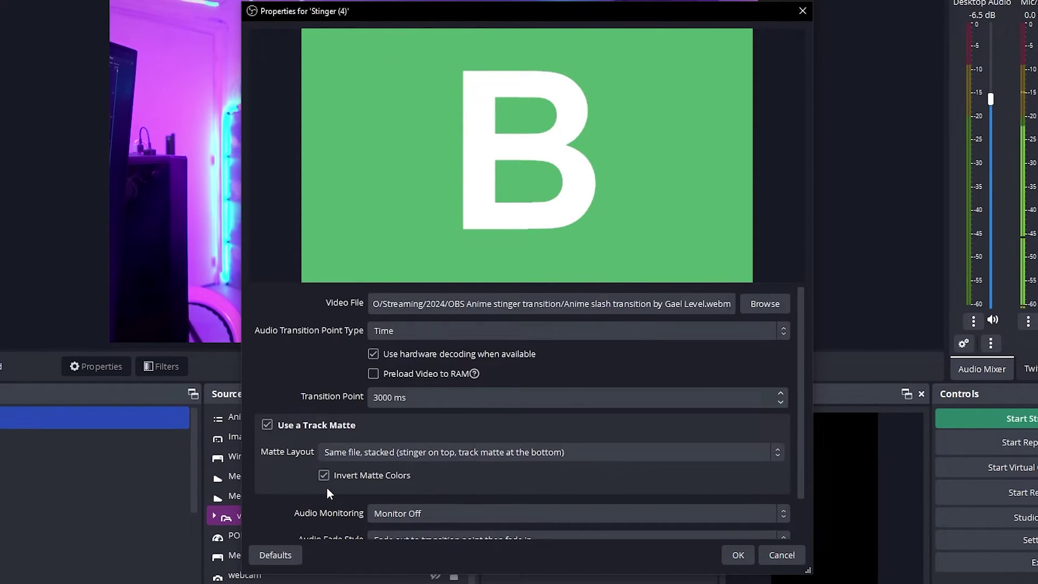
Save the Stinger (4) settings, keeping its name, and switch scenes to play the stinger.
{"action": "left_click", "coordinate": [737, 554]}
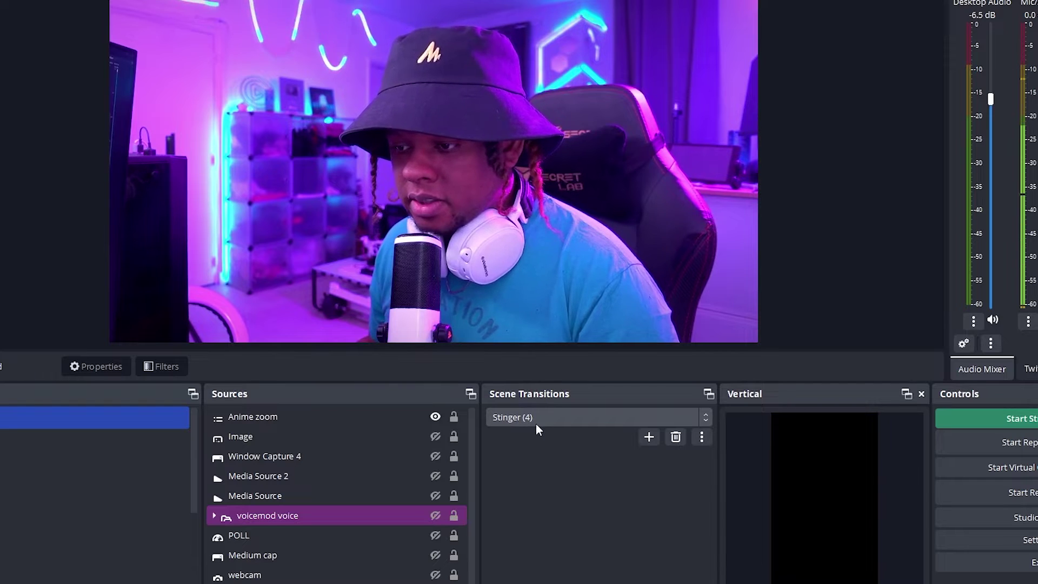
{"action": "left_click", "coordinate": [701, 437]}
{"action": "left_click", "coordinate": [725, 452]}
{"action": "left_click", "coordinate": [545, 318]}
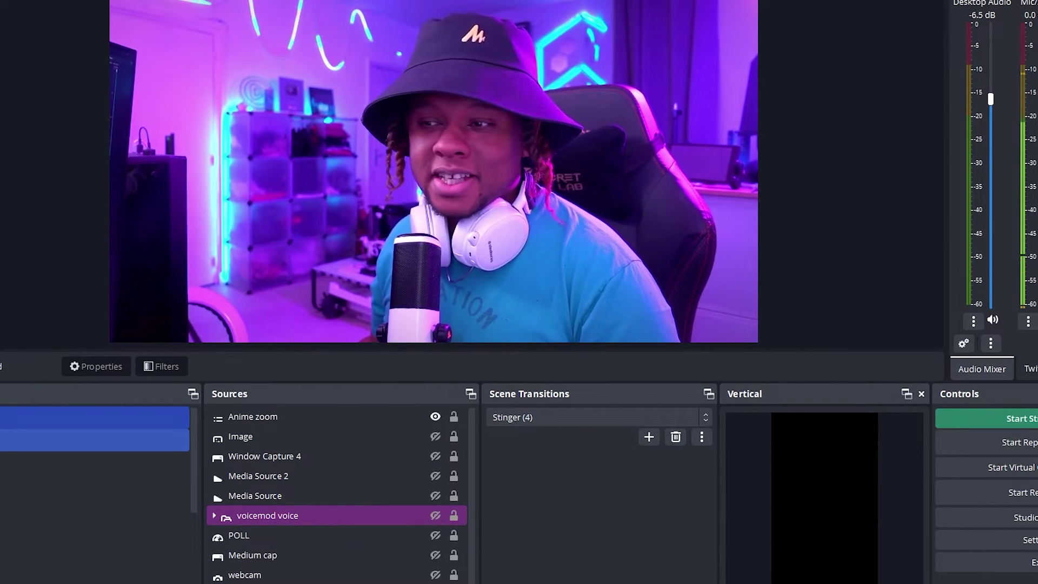
{"action": "left_click", "coordinate": [94, 439]}
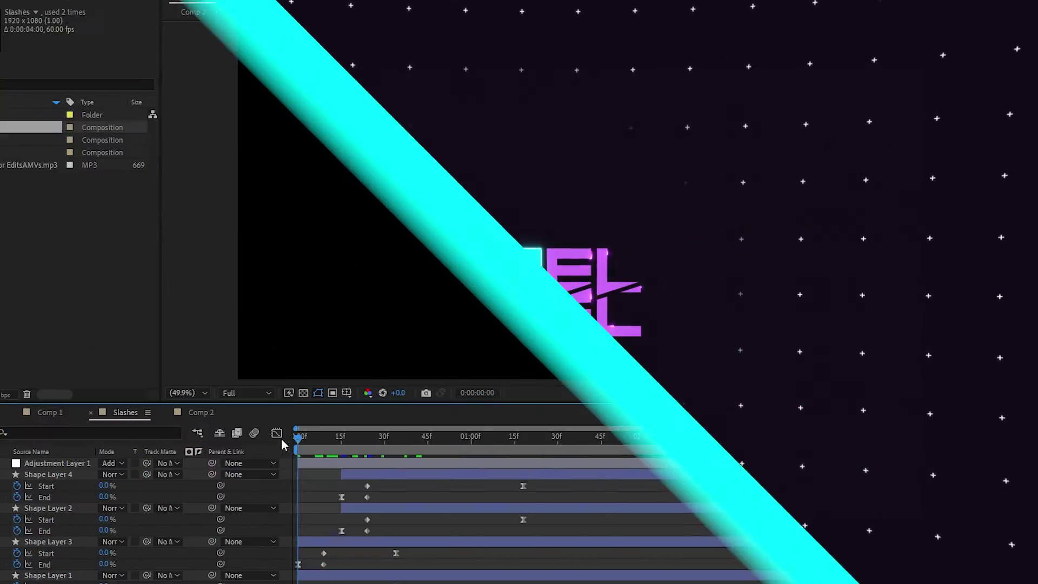
Preview the existing slashes, then draw a new slash path and add Trim Paths to it.
{"action": "left_click_drag", "start_coordinate": [298, 438], "coordinate": [365, 446]}
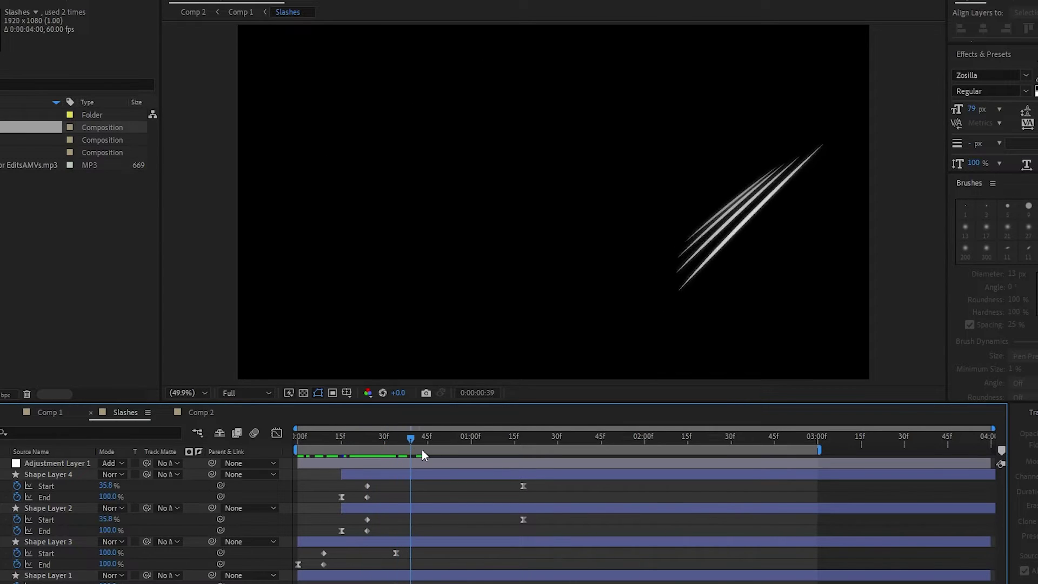
{"action": "mouse_move", "coordinate": [462, 457]}
{"action": "left_mouse_down"}
{"action": "mouse_move", "coordinate": [343, 458]}
{"action": "mouse_move", "coordinate": [379, 460]}
{"action": "left_mouse_up"}
{"action": "key", "text": "space"}
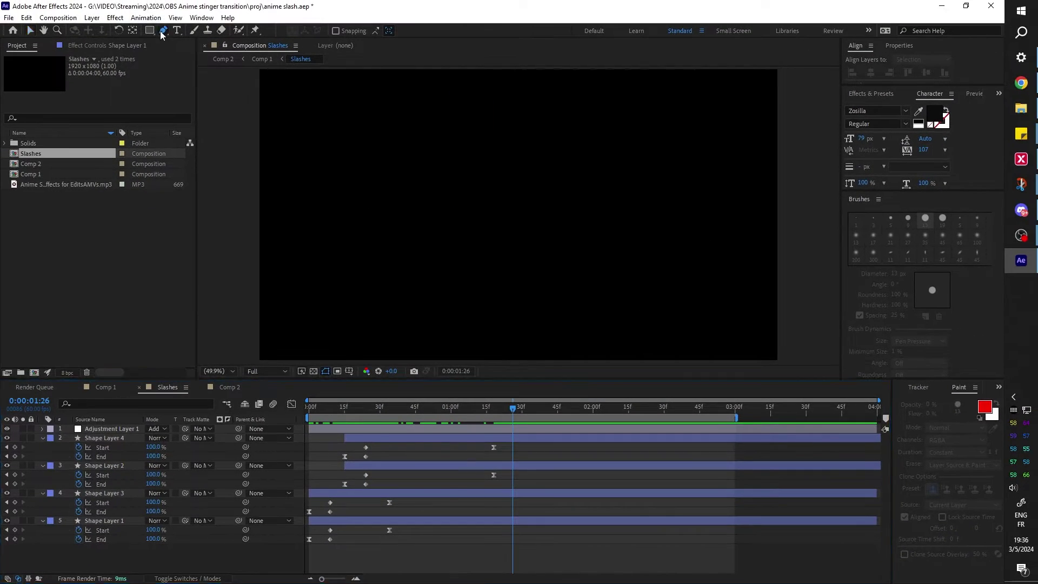
{"action": "left_click", "coordinate": [574, 278]}
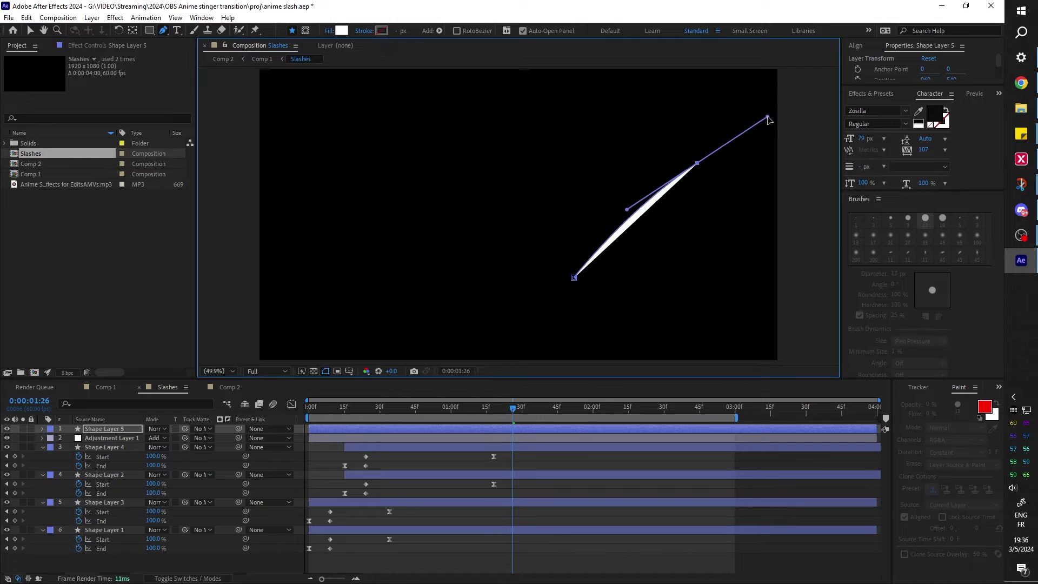
{"action": "left_click", "coordinate": [41, 429]}
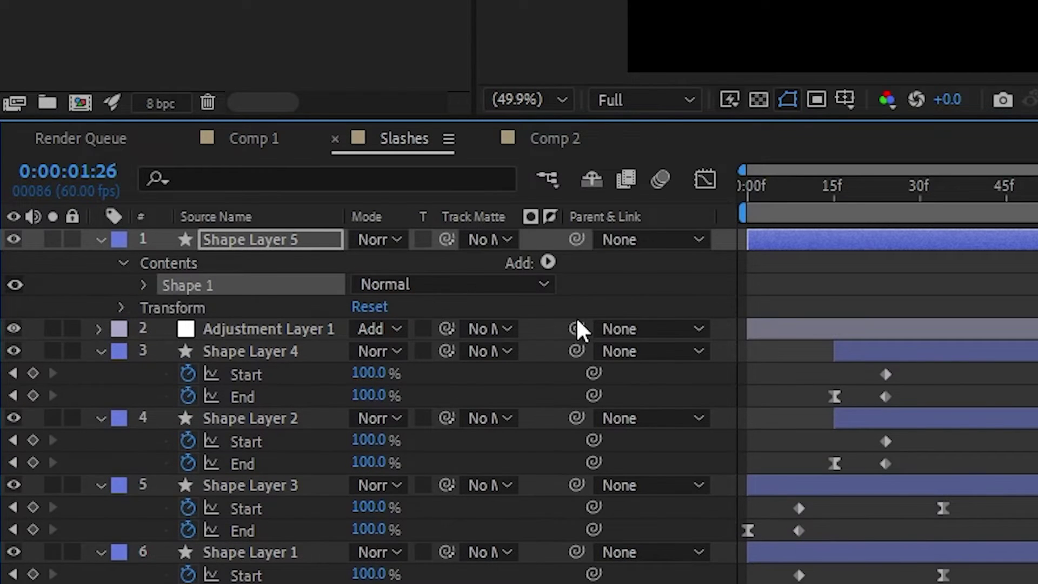
{"action": "left_click", "coordinate": [547, 262]}
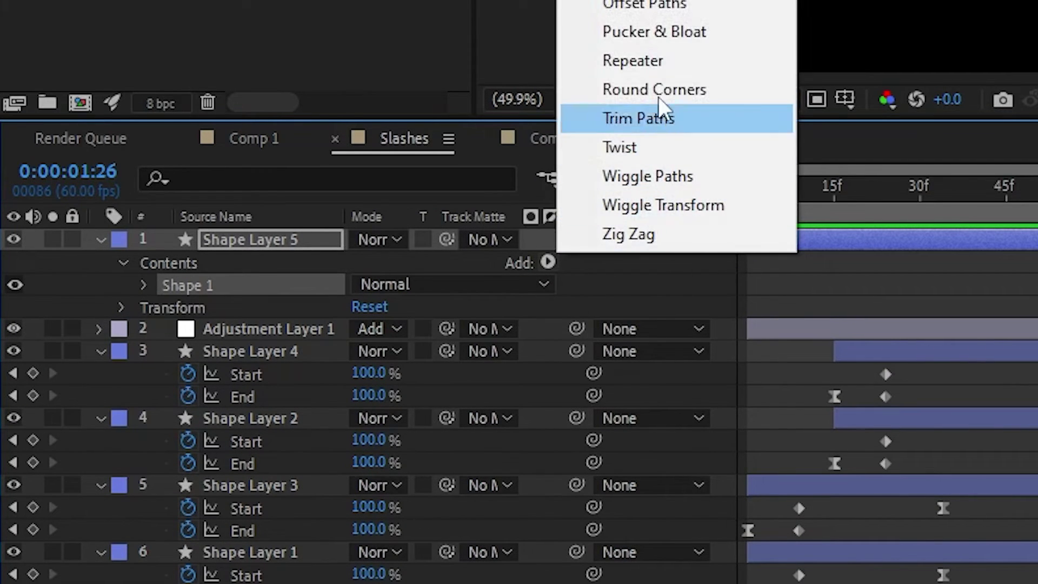
{"action": "left_click", "coordinate": [640, 118]}
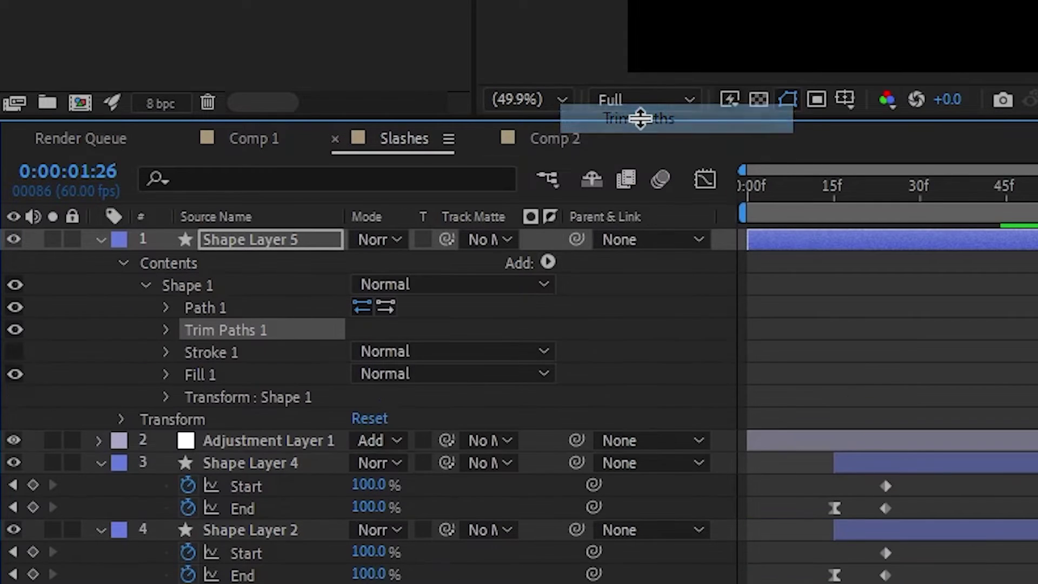
{"action": "left_click", "coordinate": [167, 329]}
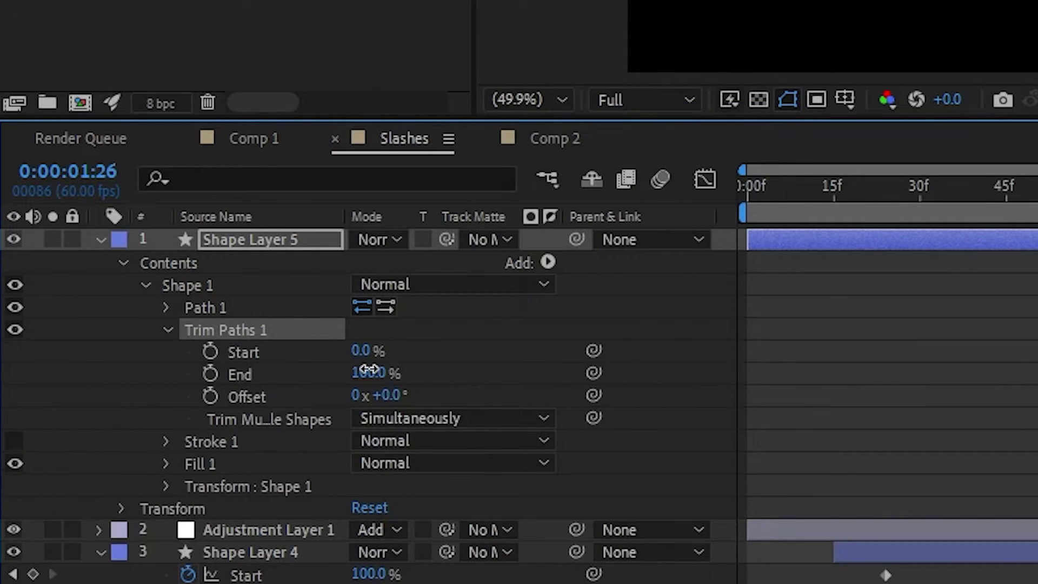
Keyframe the Trim Paths End from 0% to 100% so the slash draws on.
{"action": "left_click_drag", "start_coordinate": [387, 374], "coordinate": [938, 387]}
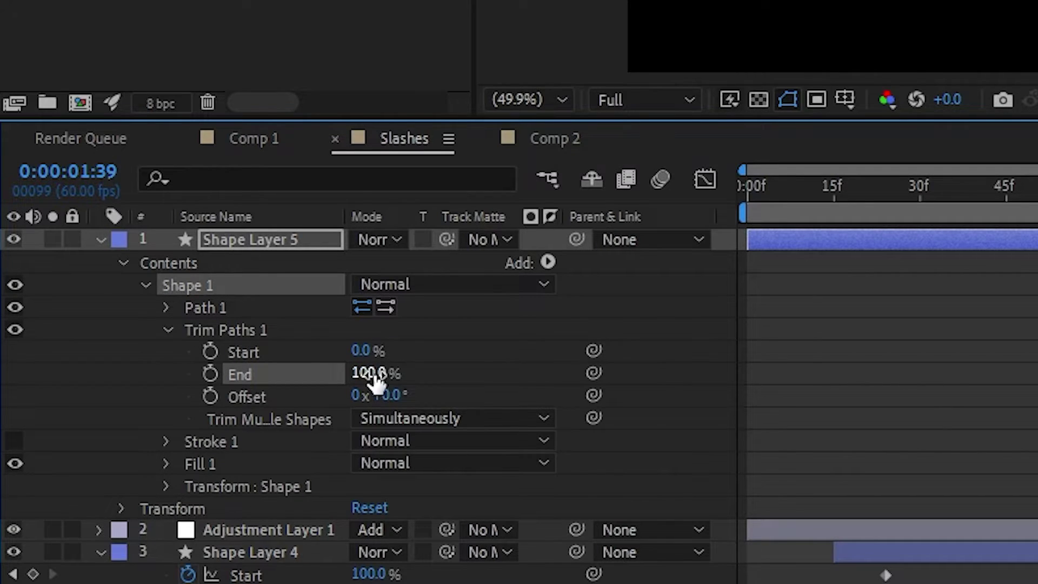
{"action": "left_click_drag", "start_coordinate": [372, 372], "coordinate": [227, 379]}
{"action": "left_click", "coordinate": [209, 373]}
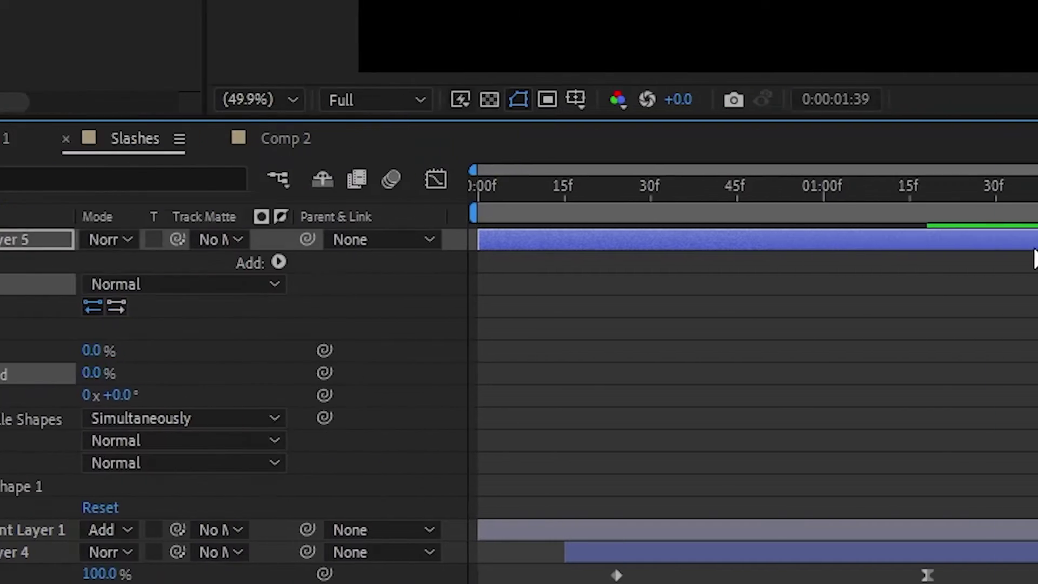
{"action": "left_click_drag", "start_coordinate": [524, 186], "coordinate": [639, 186]}
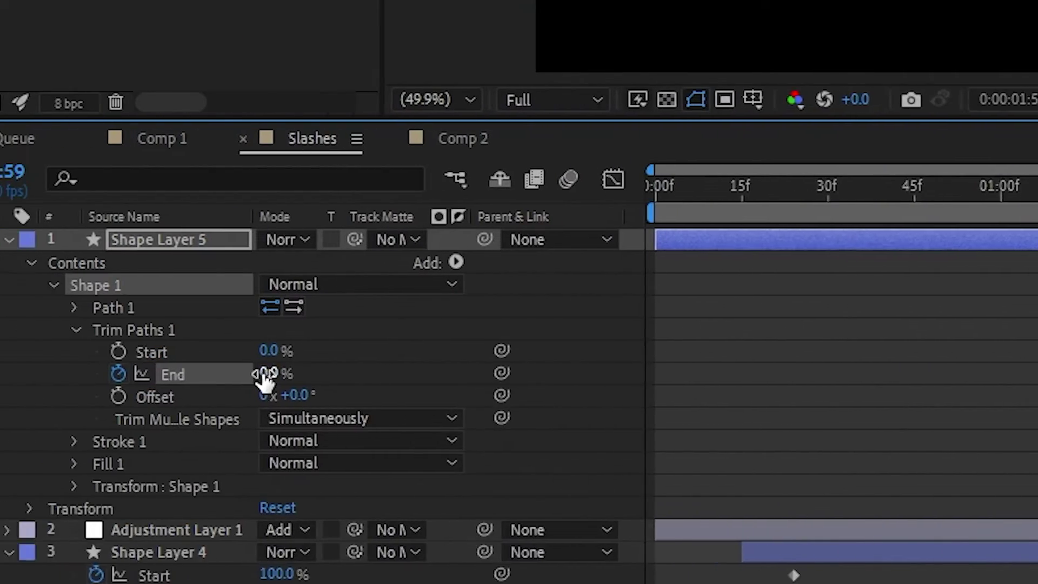
{"action": "left_click_drag", "start_coordinate": [365, 373], "coordinate": [635, 380]}
{"action": "mouse_move", "coordinate": [591, 409]}
{"action": "left_mouse_down"}
{"action": "mouse_move", "coordinate": [528, 414]}
{"action": "mouse_move", "coordinate": [614, 413]}
{"action": "mouse_move", "coordinate": [595, 416]}
{"action": "left_mouse_up"}
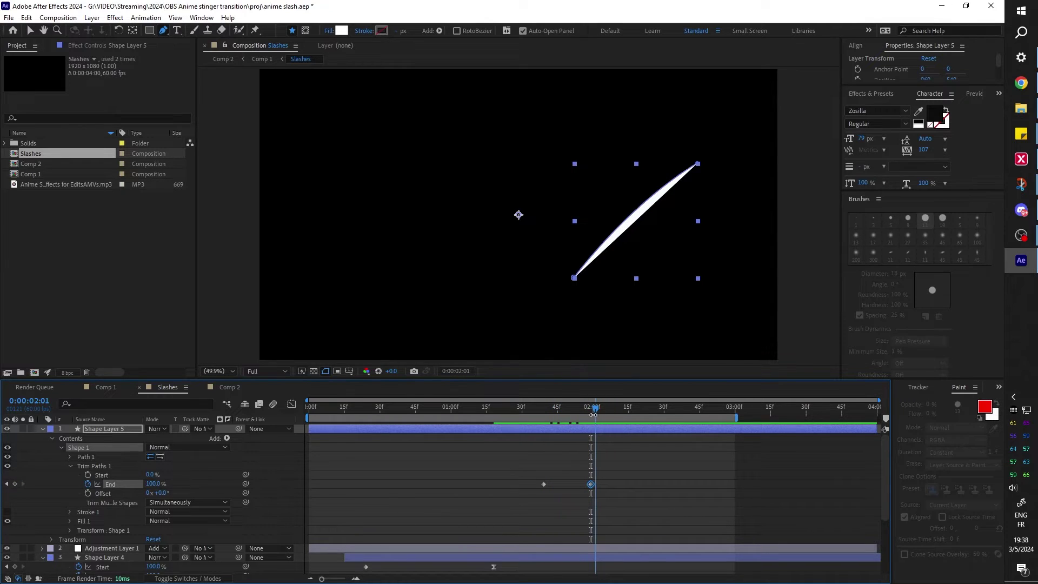
Keyframe trim Start from 0% to 100% and shift those keyframes slightly before End.
{"action": "left_click", "coordinate": [88, 475]}
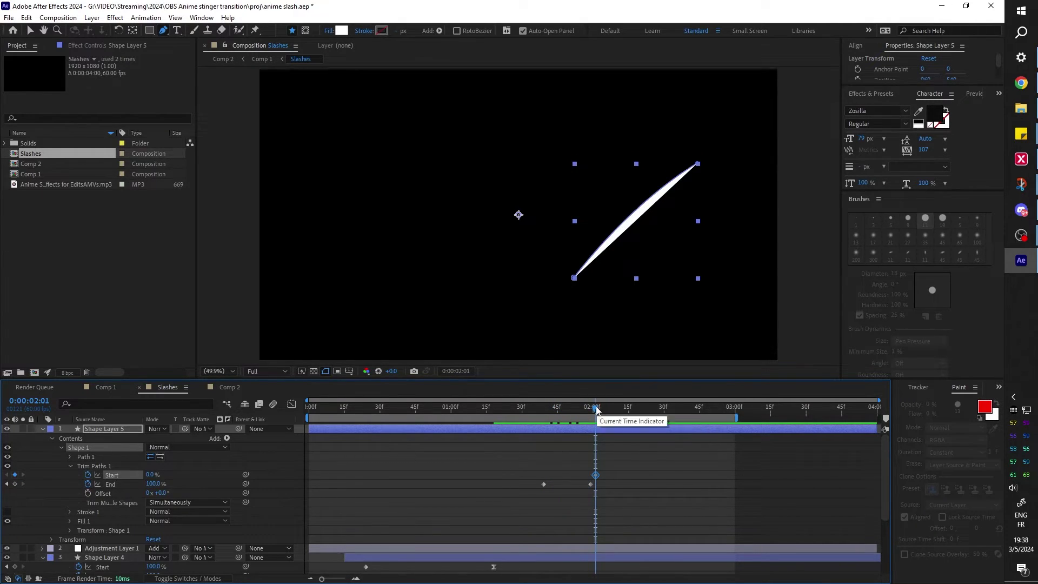
{"action": "left_click_drag", "start_coordinate": [597, 409], "coordinate": [633, 411]}
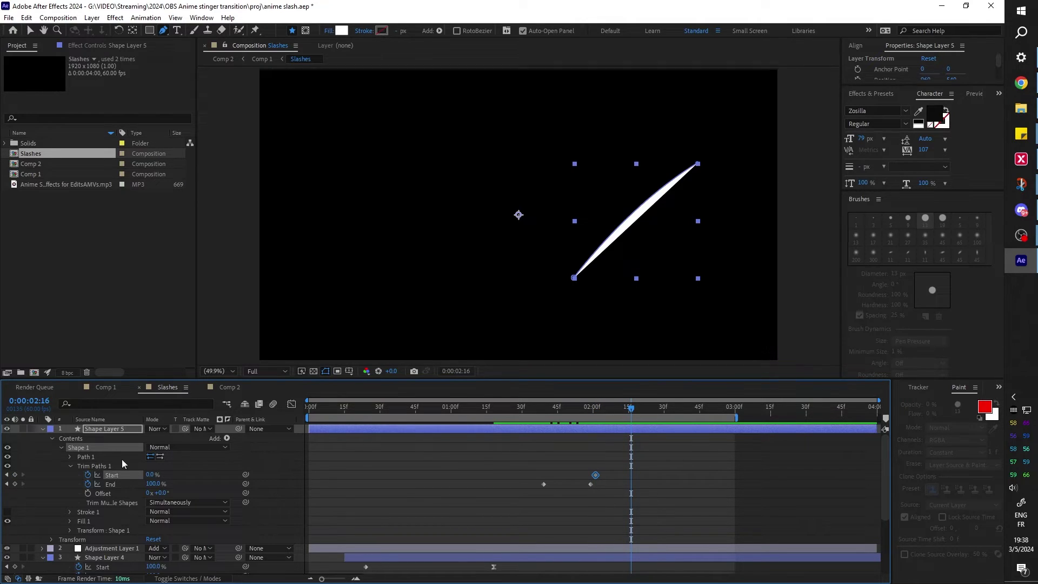
{"action": "left_click_drag", "start_coordinate": [154, 474], "coordinate": [135, 475]}
{"action": "mouse_move", "coordinate": [631, 410]}
{"action": "left_mouse_down"}
{"action": "mouse_move", "coordinate": [527, 411]}
{"action": "mouse_move", "coordinate": [644, 407]}
{"action": "left_mouse_up"}
{"action": "left_click_drag", "start_coordinate": [587, 462], "coordinate": [613, 479]}
{"action": "left_click", "coordinate": [534, 456]}
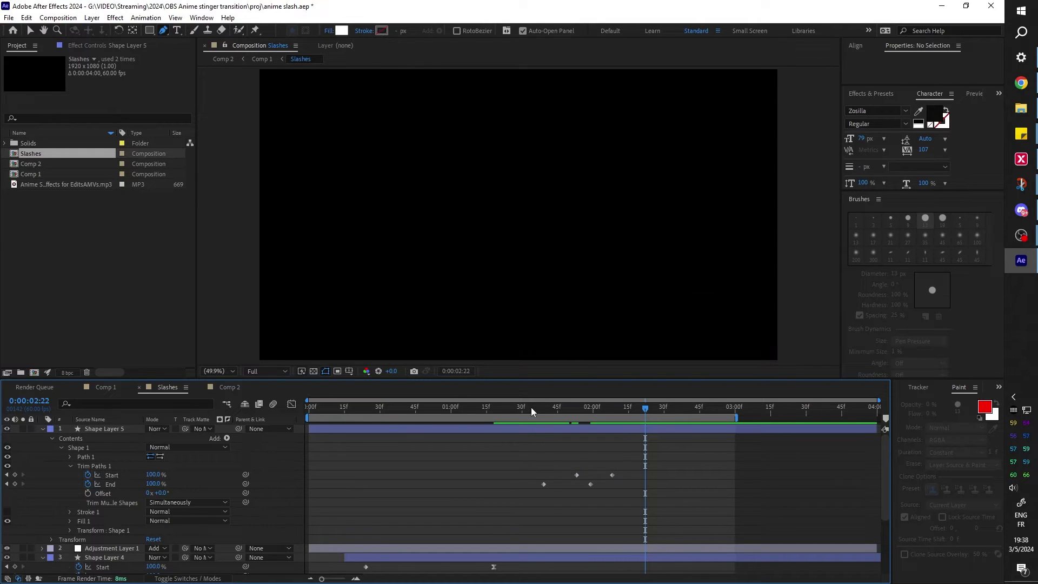
{"action": "left_click_drag", "start_coordinate": [531, 406], "coordinate": [576, 420]}
{"action": "left_click", "coordinate": [226, 438]}
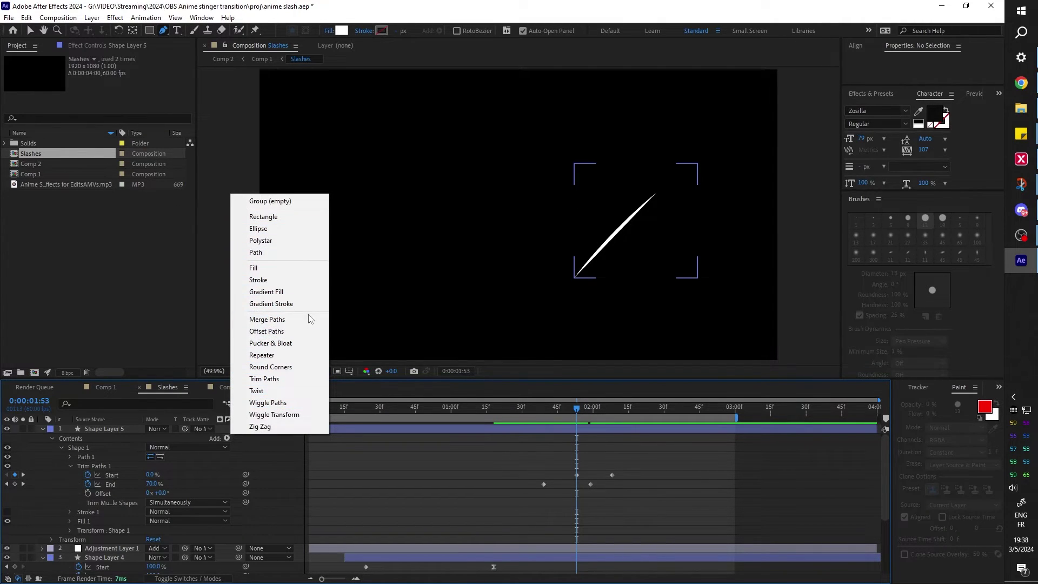
Add a Repeater with 9 copies, position offset 55, and End Opacity 1%.
{"action": "left_click", "coordinate": [270, 355]}
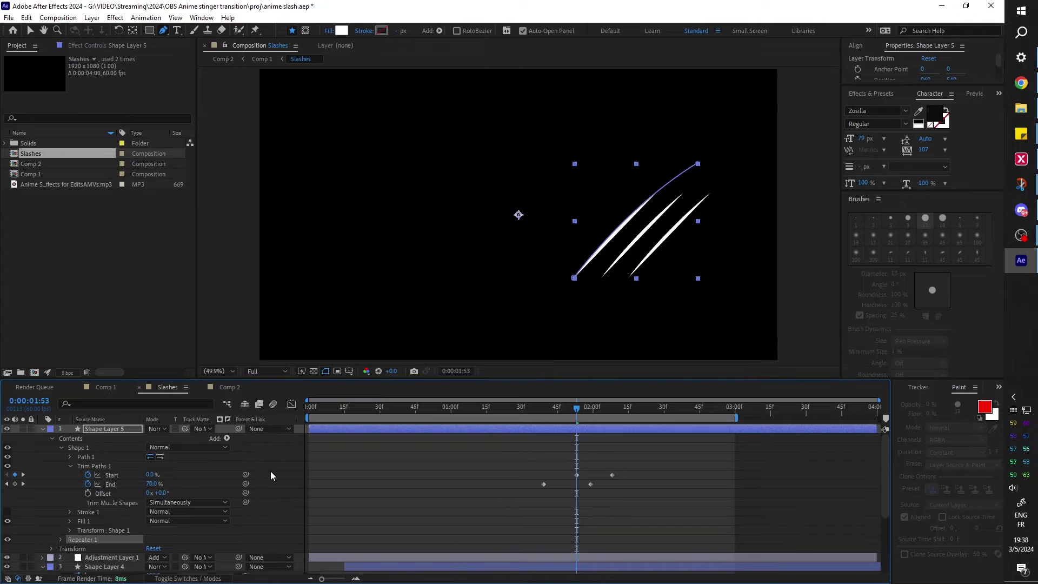
{"action": "scroll", "coordinate": [271, 472], "scroll_direction": "down", "scroll_amount": 2}
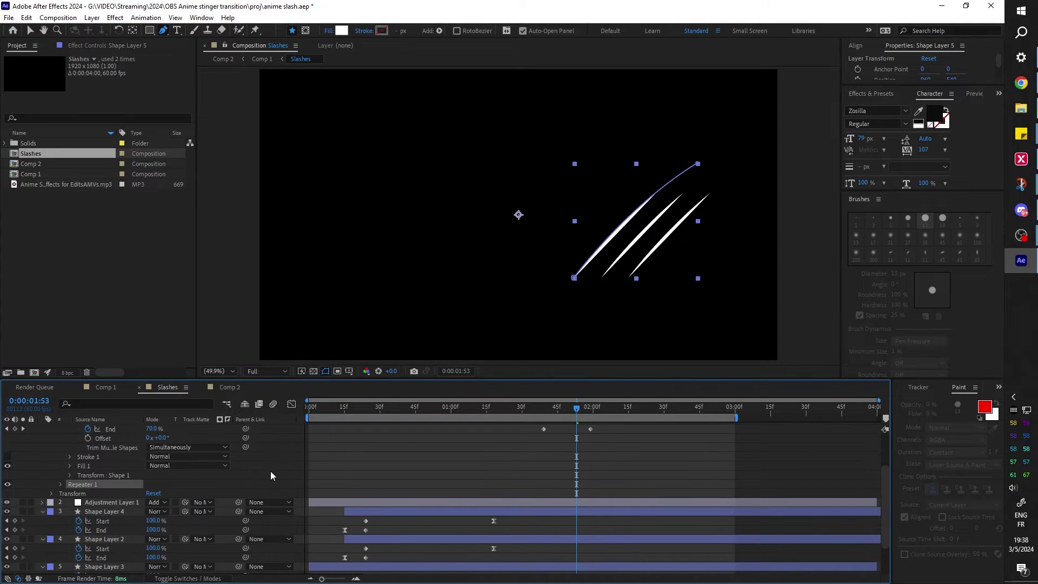
{"action": "left_click", "coordinate": [60, 485]}
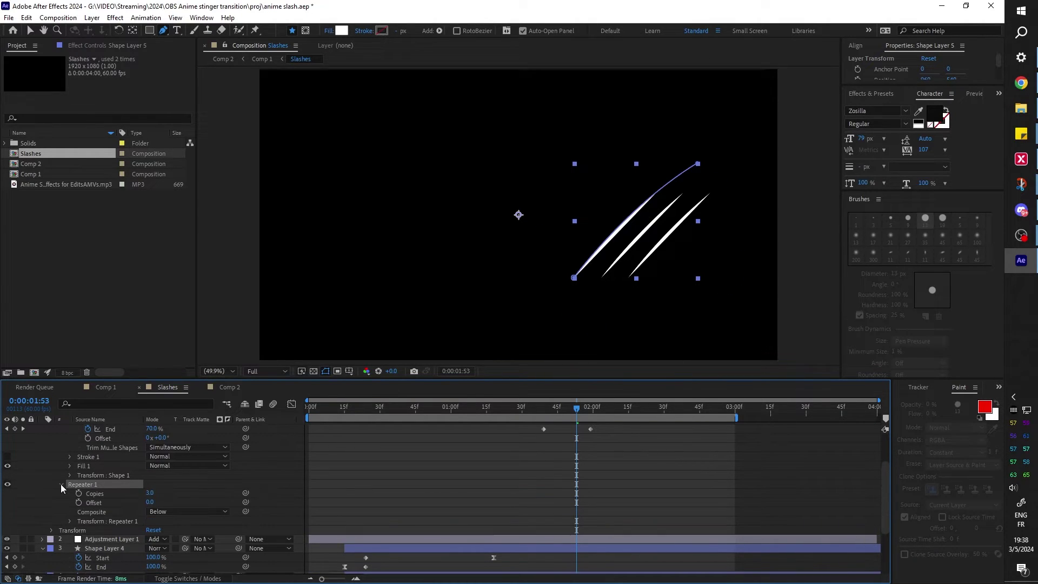
{"action": "scroll", "coordinate": [70, 465], "scroll_direction": "down", "scroll_amount": 2}
{"action": "left_click", "coordinate": [70, 465]}
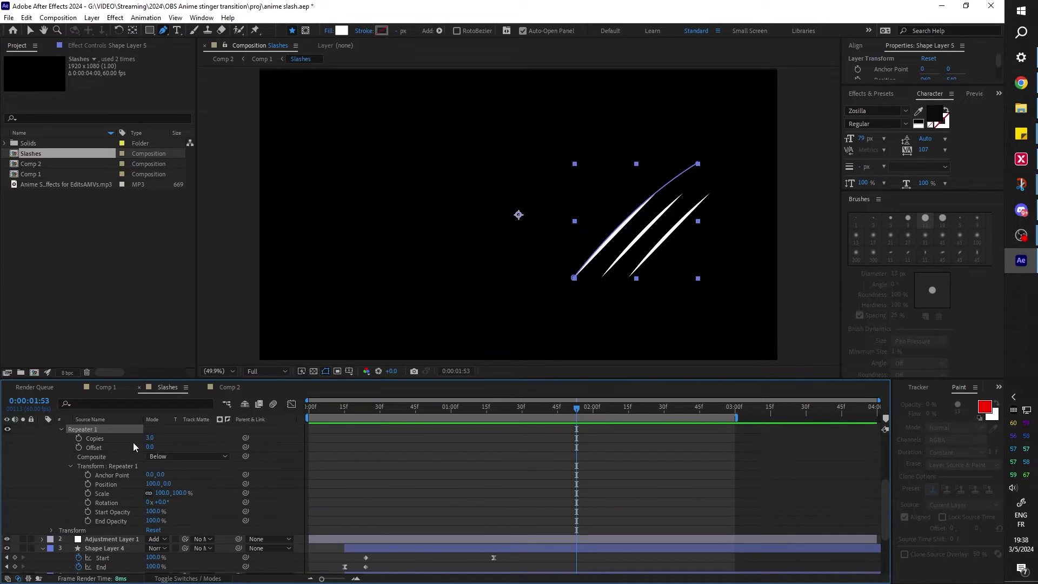
{"action": "left_click_drag", "start_coordinate": [163, 440], "coordinate": [189, 439]}
{"action": "mouse_move", "coordinate": [148, 484]}
{"action": "left_mouse_down"}
{"action": "mouse_move", "coordinate": [107, 512]}
{"action": "mouse_move", "coordinate": [156, 493]}
{"action": "left_mouse_up"}
{"action": "mouse_move", "coordinate": [577, 408]}
{"action": "left_mouse_down"}
{"action": "mouse_move", "coordinate": [528, 416]}
{"action": "mouse_move", "coordinate": [632, 412]}
{"action": "mouse_move", "coordinate": [549, 430]}
{"action": "mouse_move", "coordinate": [619, 419]}
{"action": "mouse_move", "coordinate": [581, 427]}
{"action": "left_mouse_up"}
{"action": "left_click_drag", "start_coordinate": [153, 520], "coordinate": [135, 521]}
{"action": "scroll", "coordinate": [346, 466], "scroll_direction": "up", "scroll_amount": 4}
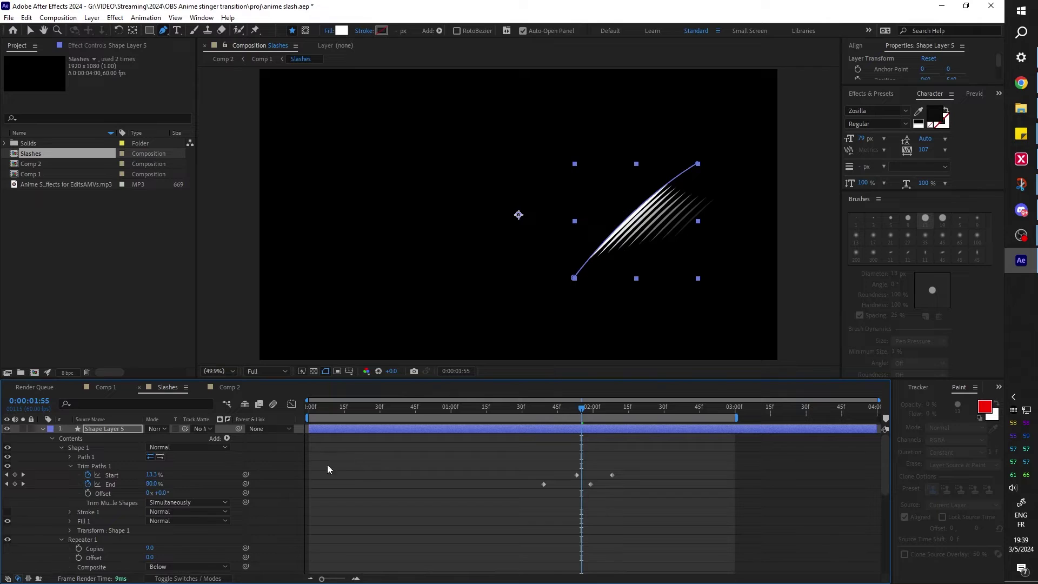
Add an adjustment layer above the slashes with Gaussian Blur at Blurriness 10.3.
{"action": "left_click", "coordinate": [91, 17]}
{"action": "mouse_move", "coordinate": [104, 40]}
{"action": "left_click", "coordinate": [301, 102]}
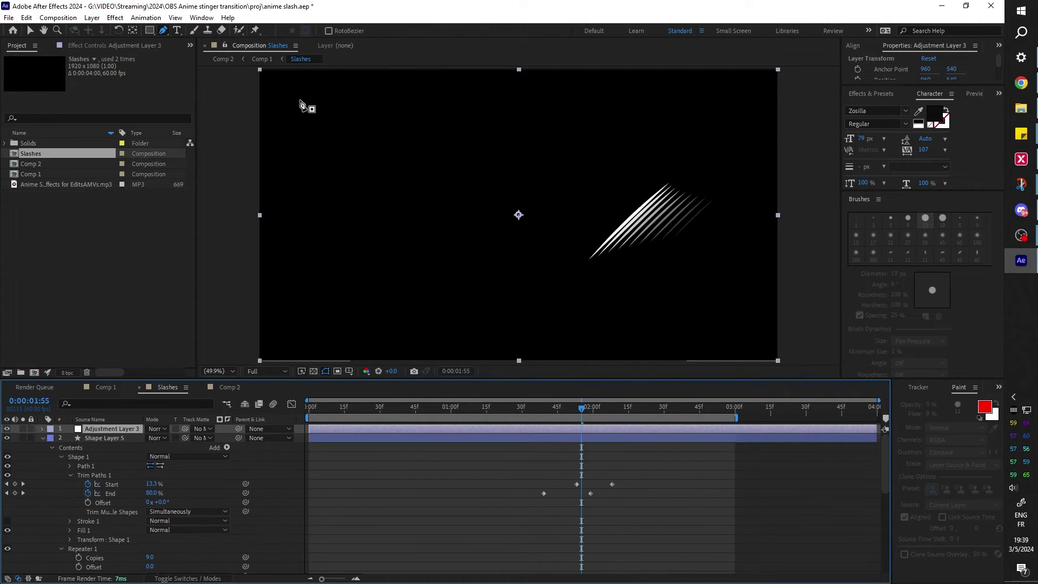
{"action": "left_click", "coordinate": [115, 17]}
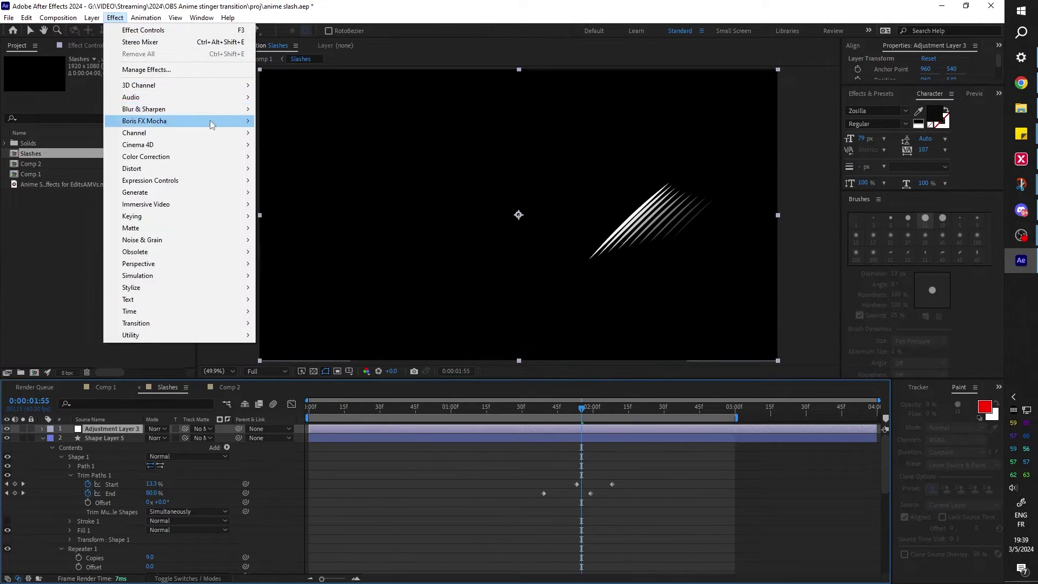
{"action": "mouse_move", "coordinate": [210, 109]}
{"action": "left_click", "coordinate": [287, 240]}
{"action": "left_click_drag", "start_coordinate": [111, 77], "coordinate": [160, 81]}
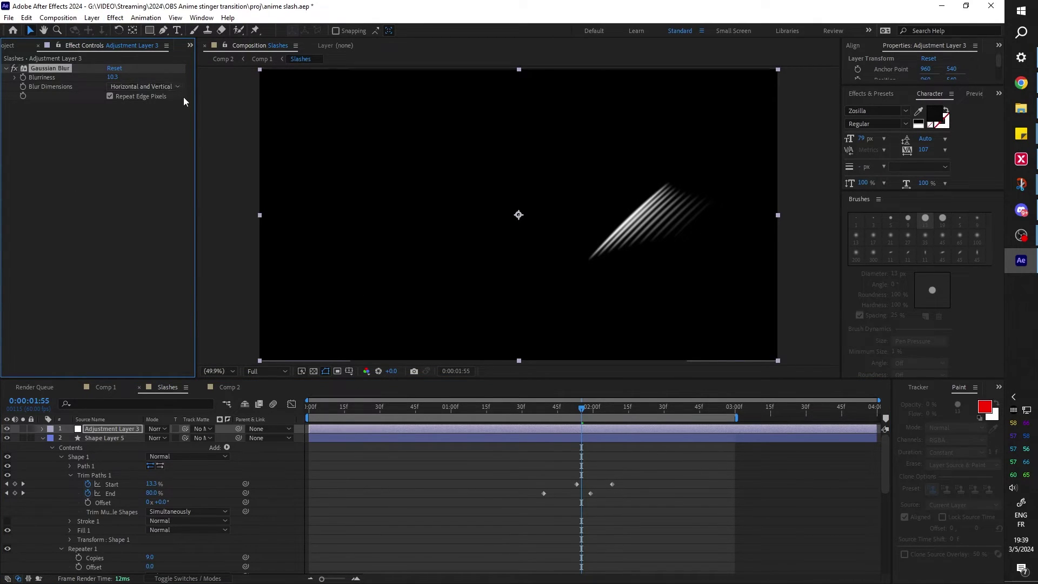
Set the adjustment layer's Opacity to 50%.
{"action": "left_click", "coordinate": [106, 428]}
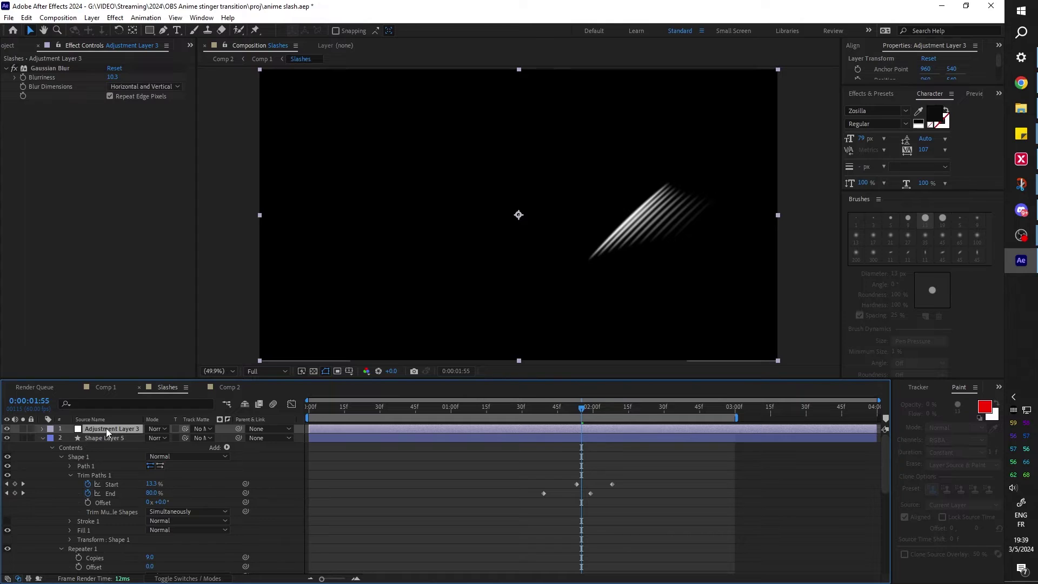
{"action": "key", "text": "t"}
{"action": "left_click", "coordinate": [151, 438]}
{"action": "type", "text": "80"}
{"action": "key", "text": "Return"}
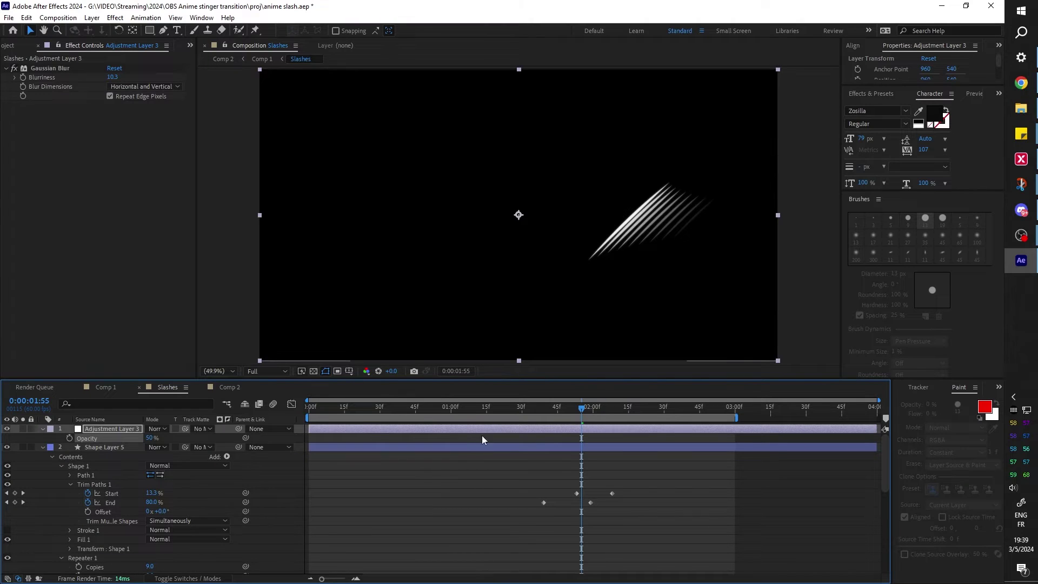
Preview the slash, then apply Easy Ease to its trim End and Start keyframes.
{"action": "left_click_drag", "start_coordinate": [493, 407], "coordinate": [534, 409]}
{"action": "key", "text": "space"}
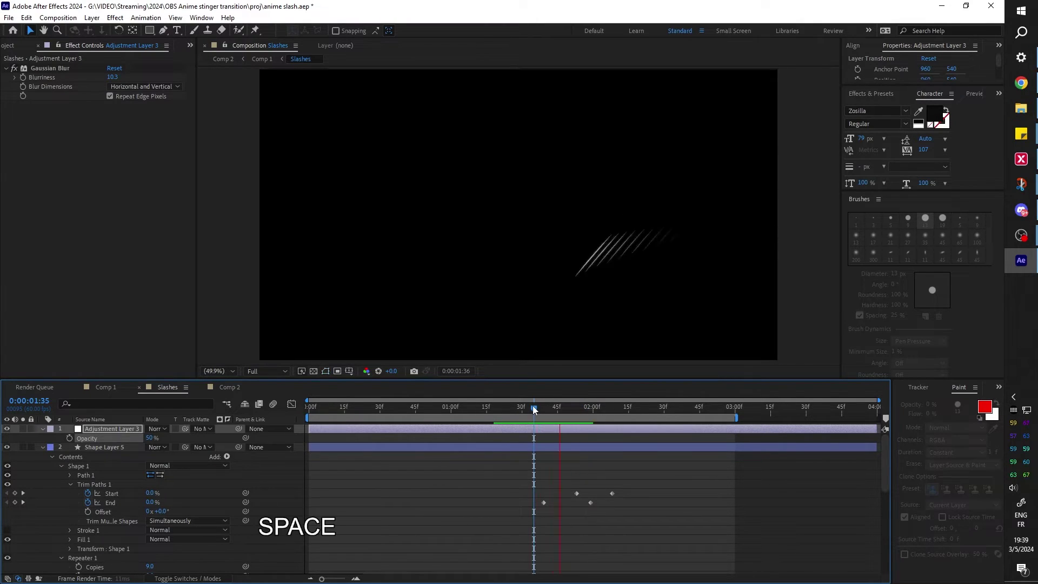
{"action": "key", "text": "space"}
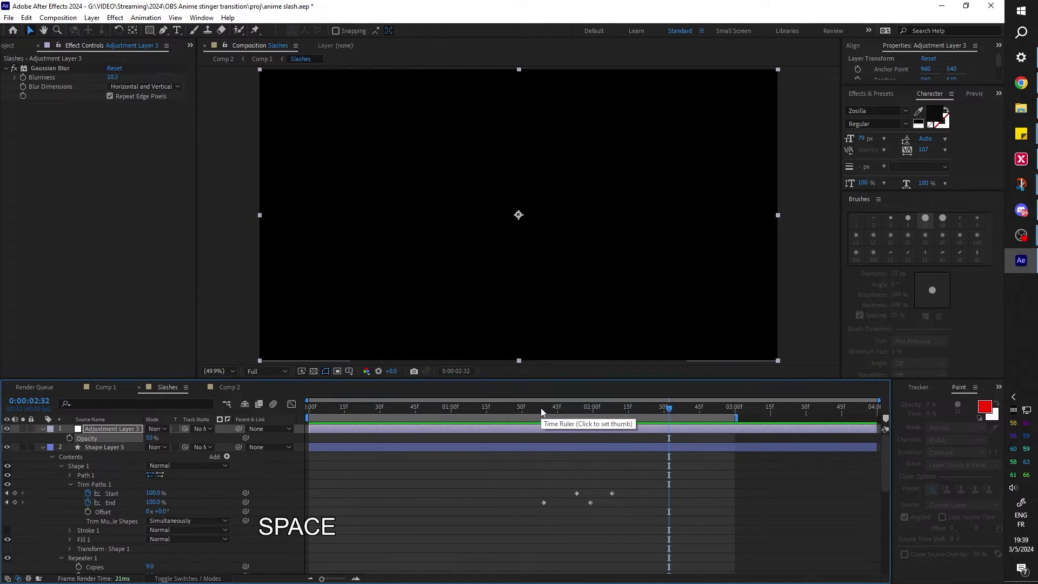
{"action": "left_click", "coordinate": [543, 502]}
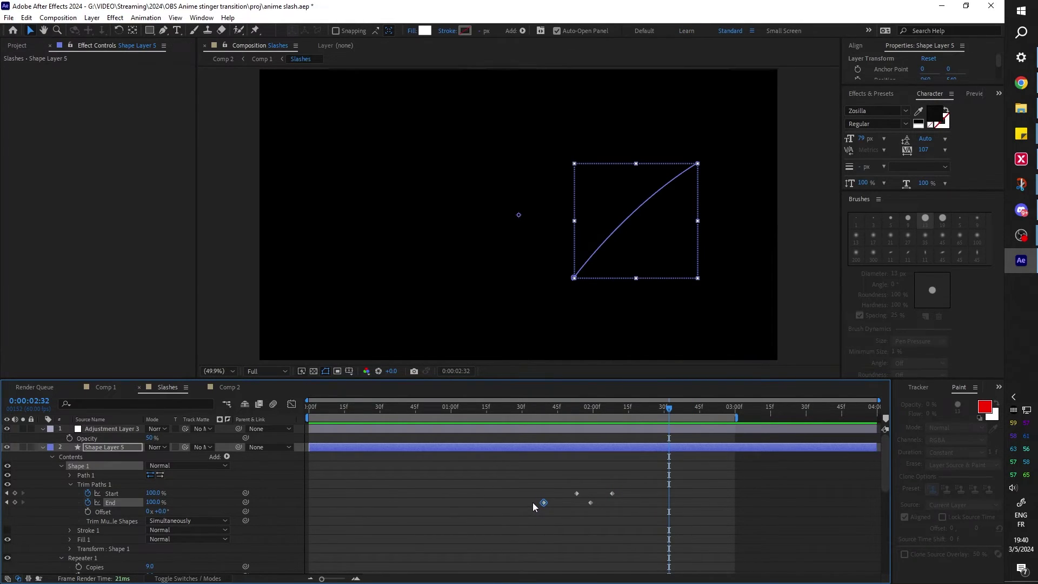
{"action": "key", "text": "F9"}
{"action": "left_click", "coordinate": [612, 493]}
{"action": "key", "text": "F9"}
Replay the eased slash animation, then preview the white frame in Comp 1.
{"action": "left_click", "coordinate": [541, 409]}
{"action": "key", "text": "space"}
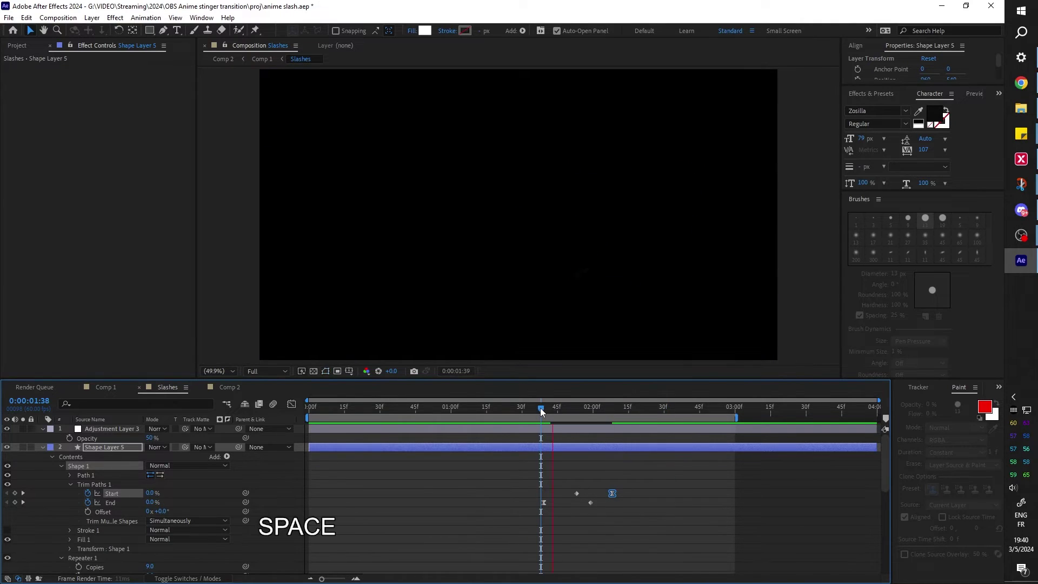
{"action": "left_click", "coordinate": [106, 387]}
{"action": "key", "text": "space"}
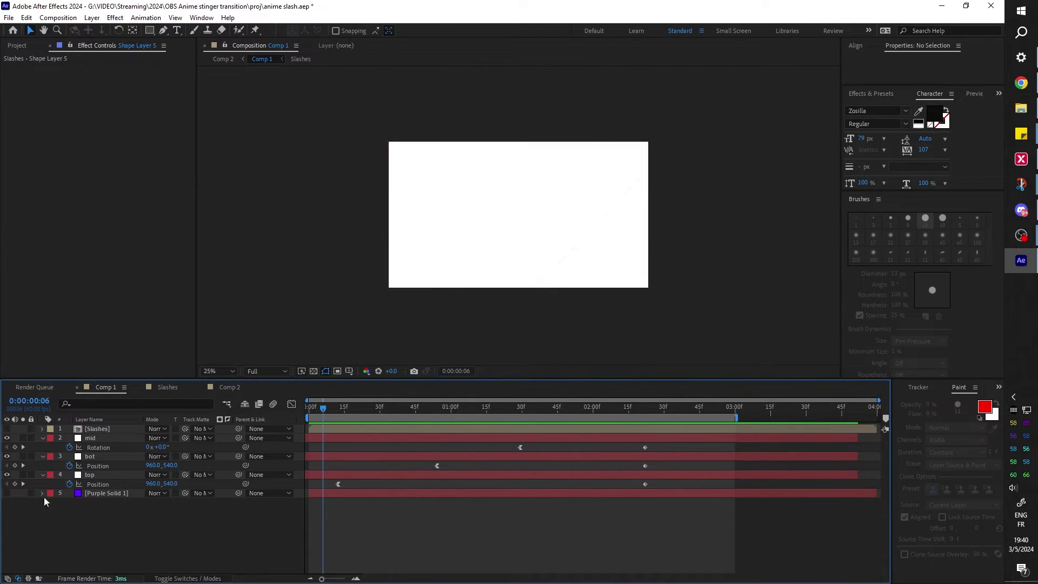
Reveal the Position and Rotation keyframes of the mid, bot and top layers and jump to frame 12.
{"action": "left_click", "coordinate": [117, 492]}
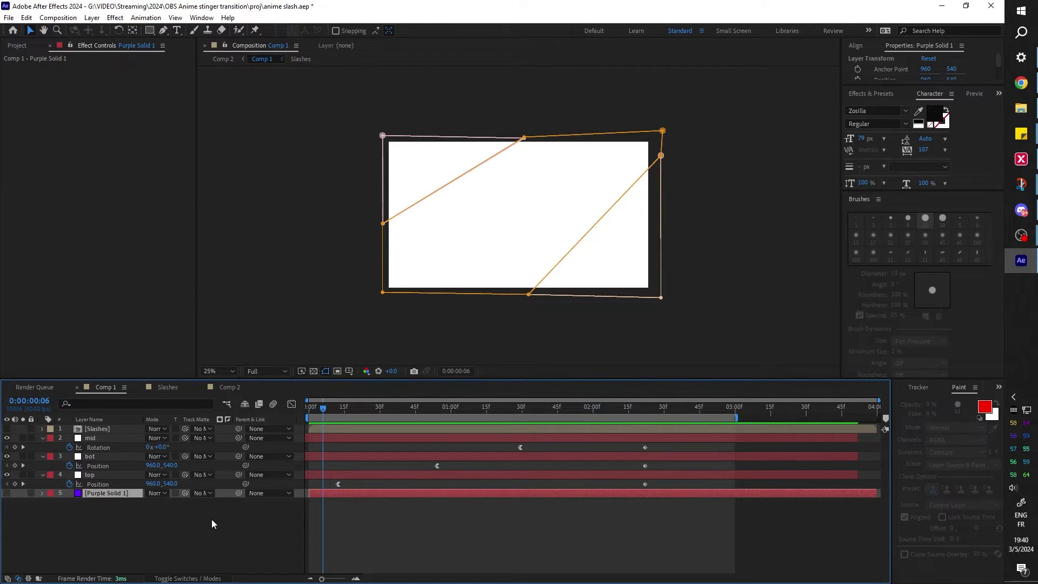
{"action": "key", "text": "u"}
{"action": "left_click", "coordinate": [165, 517]}
{"action": "key", "text": "u"}
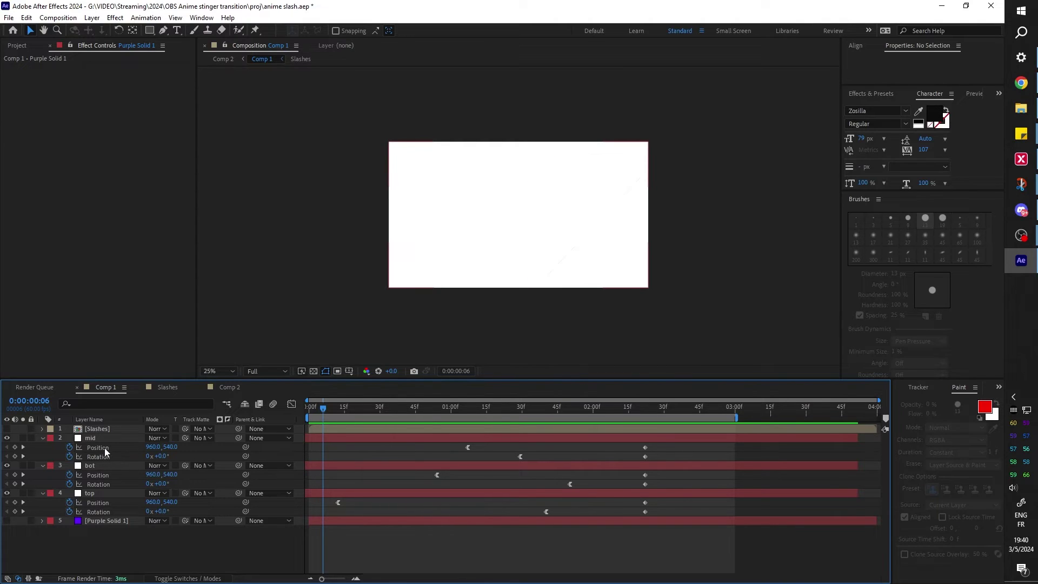
{"action": "key", "text": "k"}
Preview the white frame breaking apart, stopping at 1:15 on the black slash shape.
{"action": "left_click_drag", "start_coordinate": [605, 404], "coordinate": [645, 413]}
{"action": "key", "text": "space"}
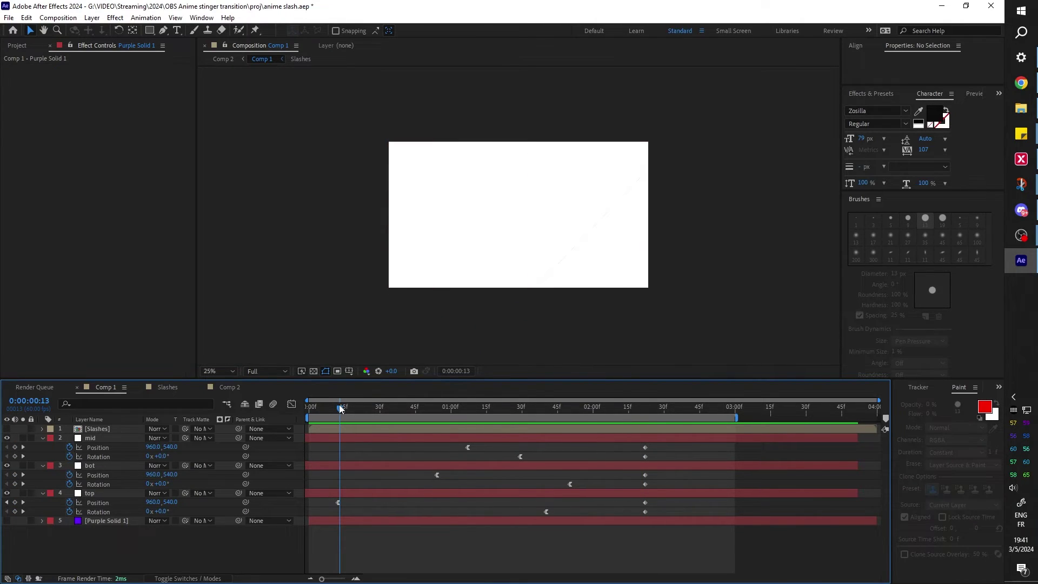
{"action": "left_click_drag", "start_coordinate": [340, 408], "coordinate": [636, 431]}
{"action": "key", "text": "space"}
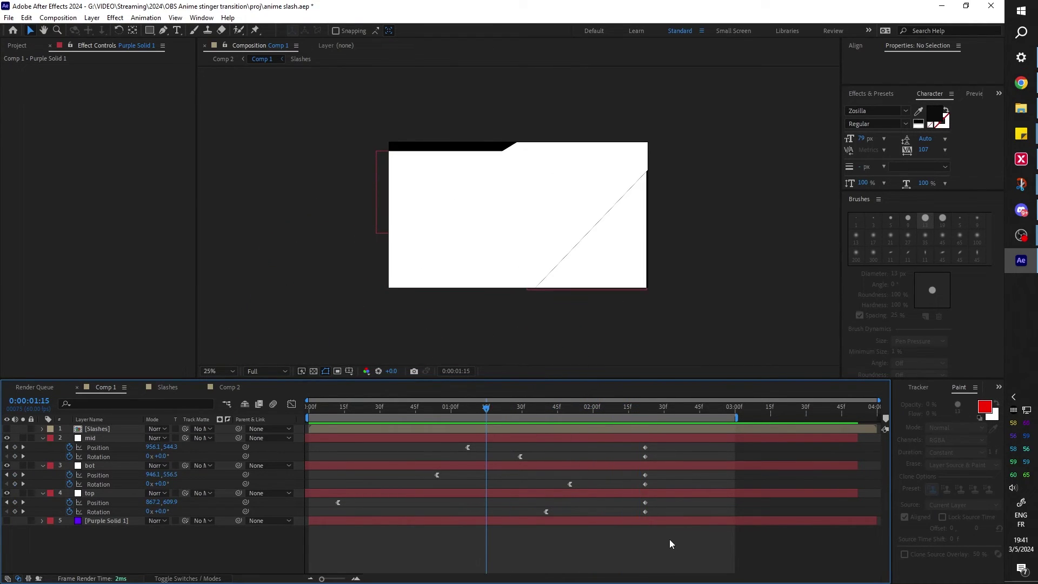
{"action": "left_click_drag", "start_coordinate": [669, 539], "coordinate": [316, 444]}
{"action": "left_click", "coordinate": [291, 405]}
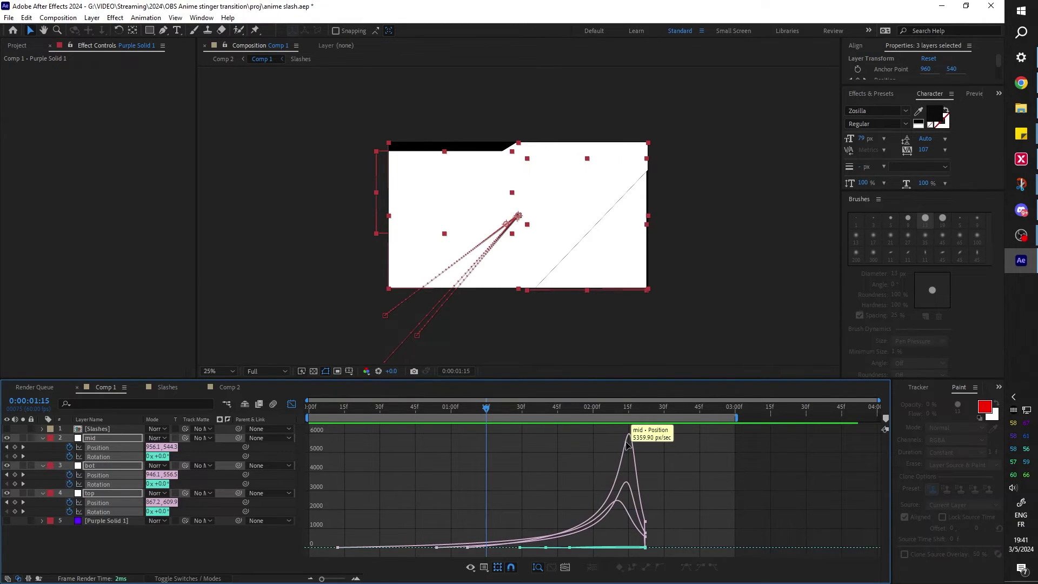
{"action": "left_click_drag", "start_coordinate": [497, 406], "coordinate": [600, 417]}
{"action": "key", "text": "shift+F3"}
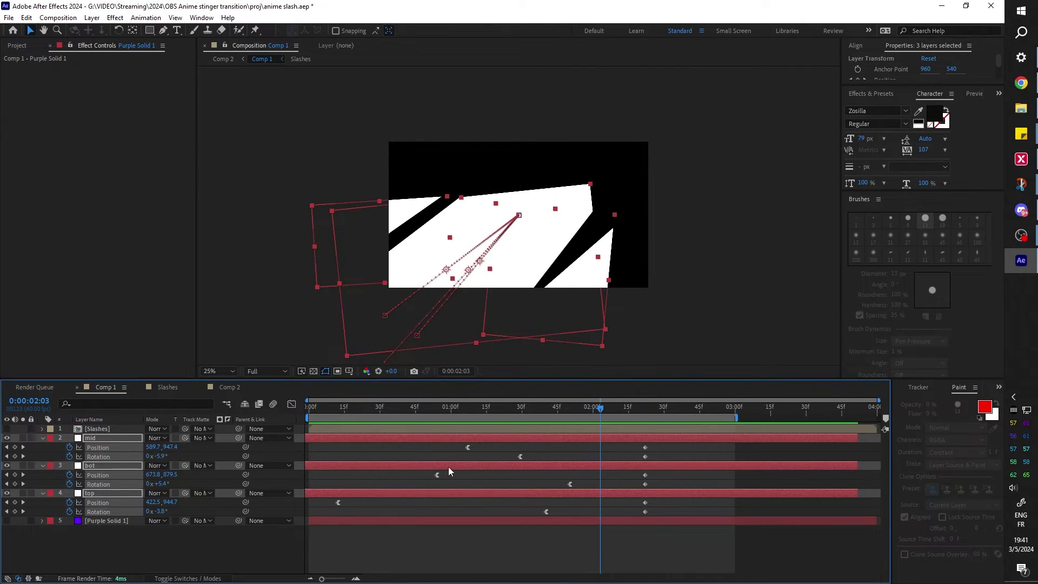
{"action": "right_click", "coordinate": [437, 474]}
{"action": "mouse_move", "coordinate": [493, 467]}
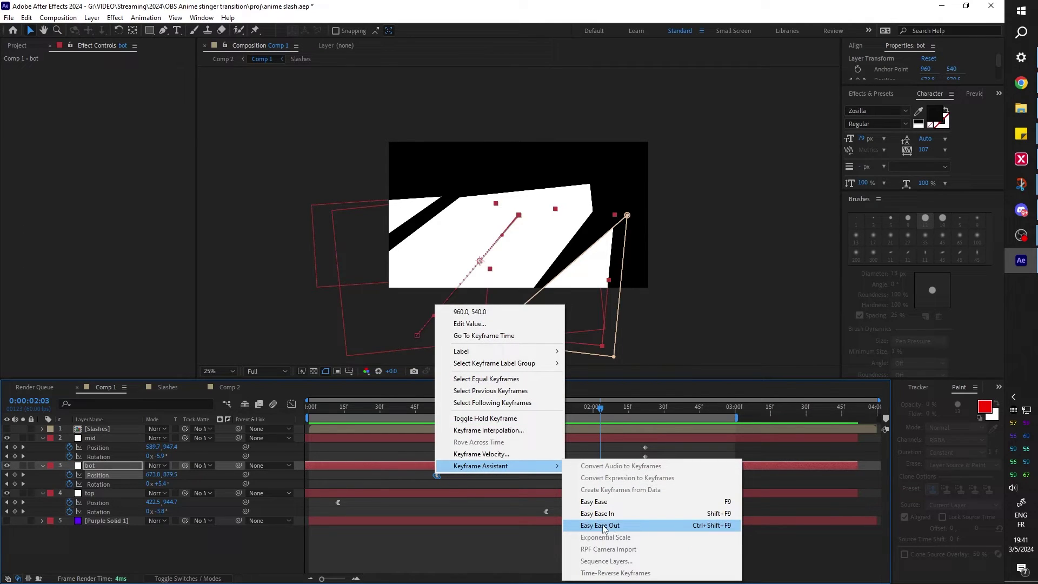
{"action": "left_click", "coordinate": [421, 536]}
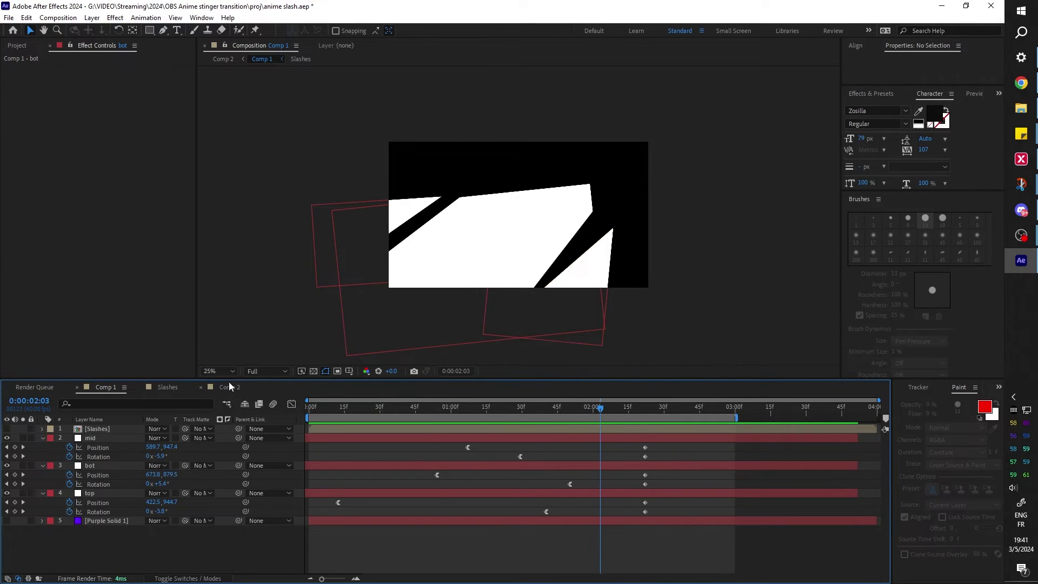
Switch to Comp 2 and play a preview from the start.
{"action": "left_click", "coordinate": [229, 386]}
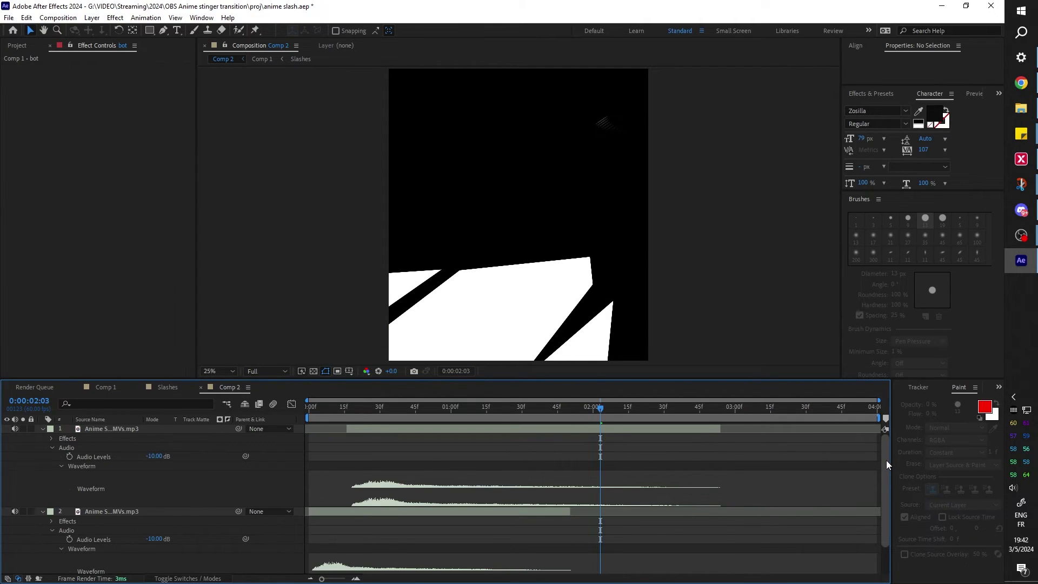
{"action": "left_click_drag", "start_coordinate": [887, 459], "coordinate": [883, 492]}
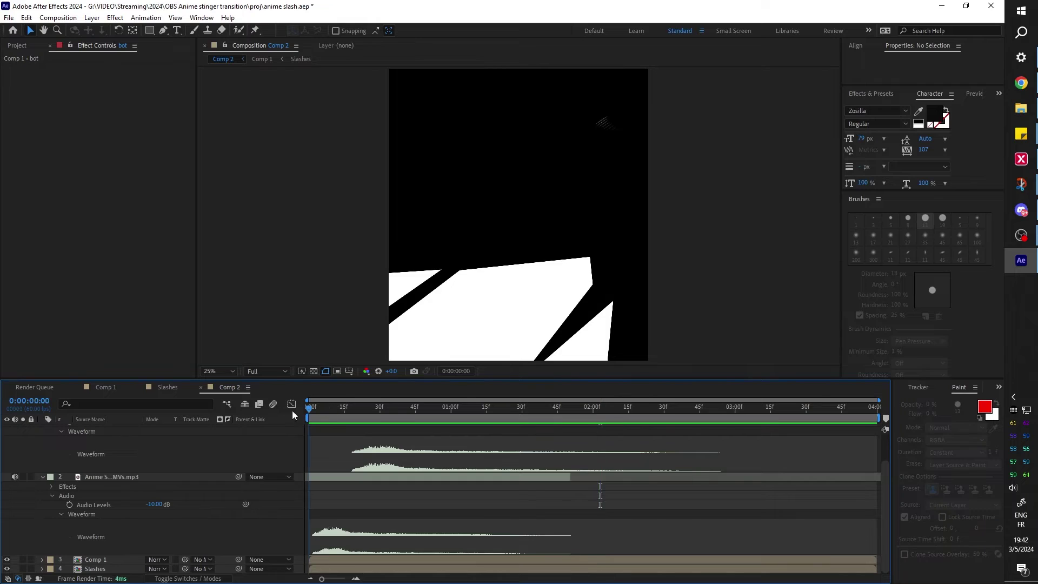
{"action": "left_click_drag", "start_coordinate": [331, 408], "coordinate": [291, 411]}
{"action": "key", "text": "space"}
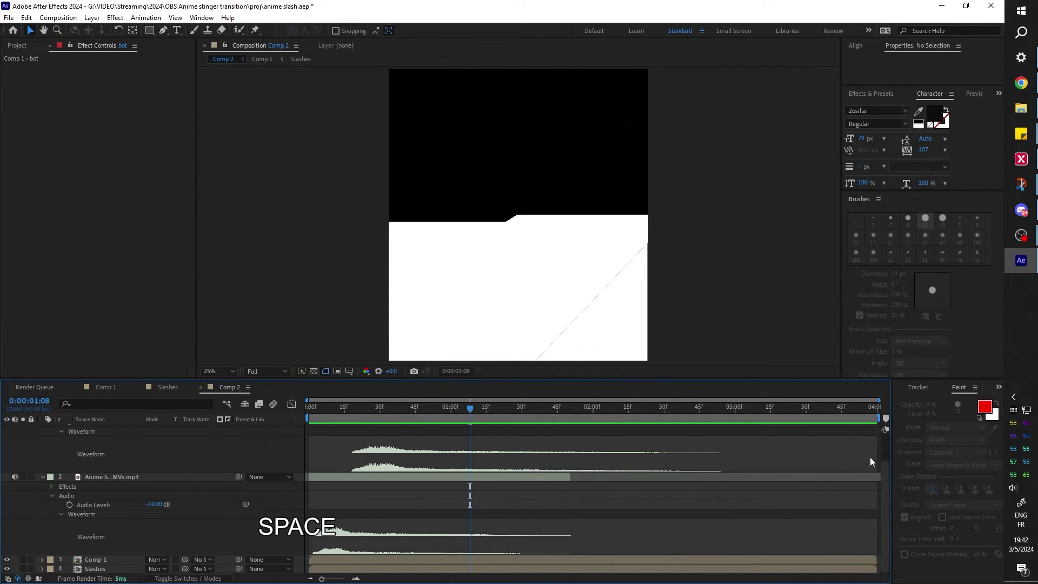
Collapse the two audio layers, select the Slashes layer and show the alignment options.
{"action": "scroll", "coordinate": [889, 482], "scroll_direction": "up", "scroll_amount": 3}
{"action": "left_click", "coordinate": [43, 438]}
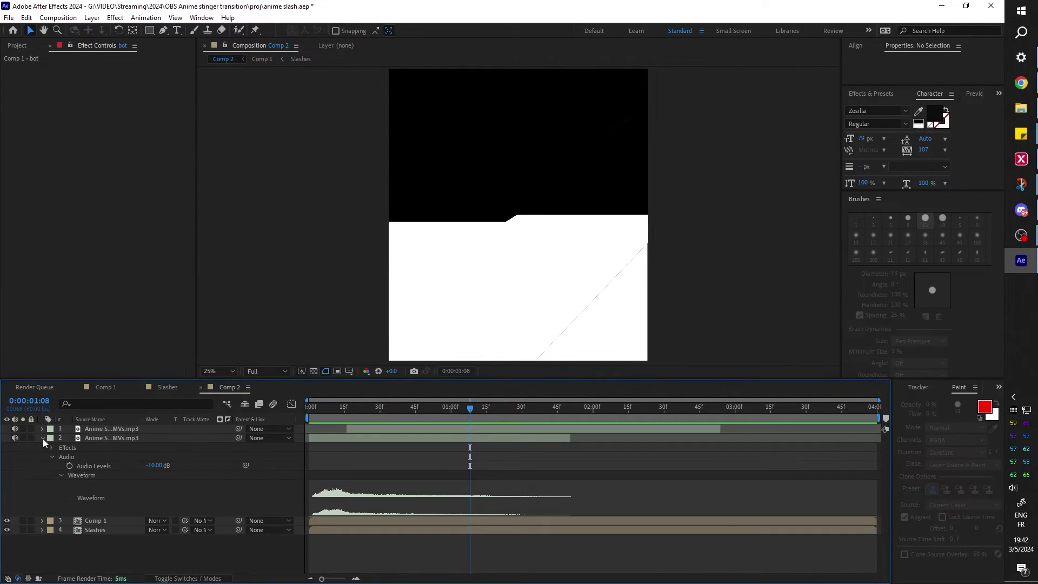
{"action": "left_click", "coordinate": [44, 438]}
{"action": "left_click", "coordinate": [100, 448]}
{"action": "left_click", "coordinate": [105, 456]}
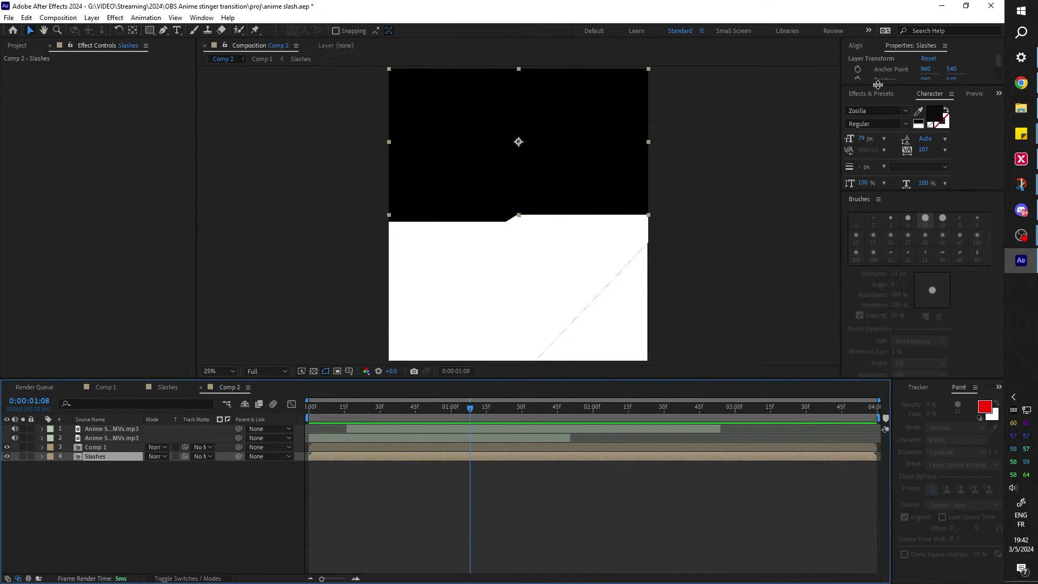
{"action": "left_click_drag", "start_coordinate": [878, 84], "coordinate": [877, 138]}
{"action": "left_click", "coordinate": [854, 46]}
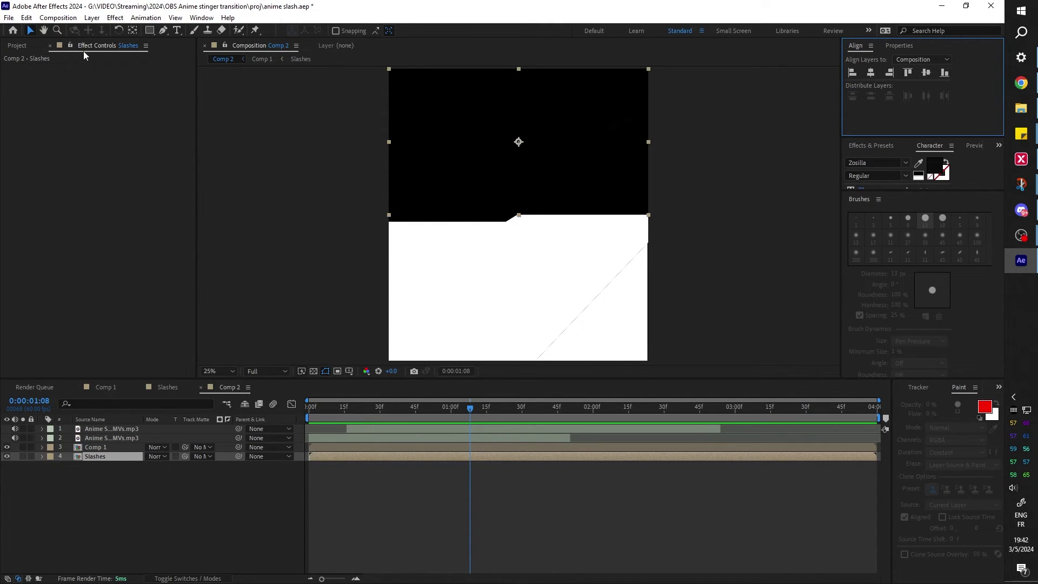
Check Comp 2's 1920×2160 Composition Settings and close them unchanged.
{"action": "left_click", "coordinate": [71, 19]}
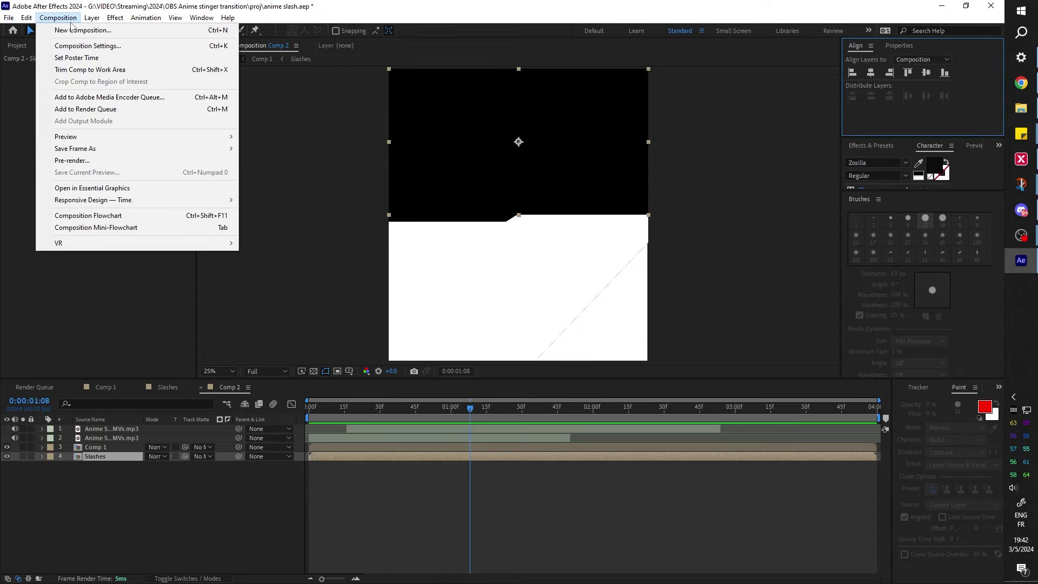
{"action": "key", "text": "ctrl+k"}
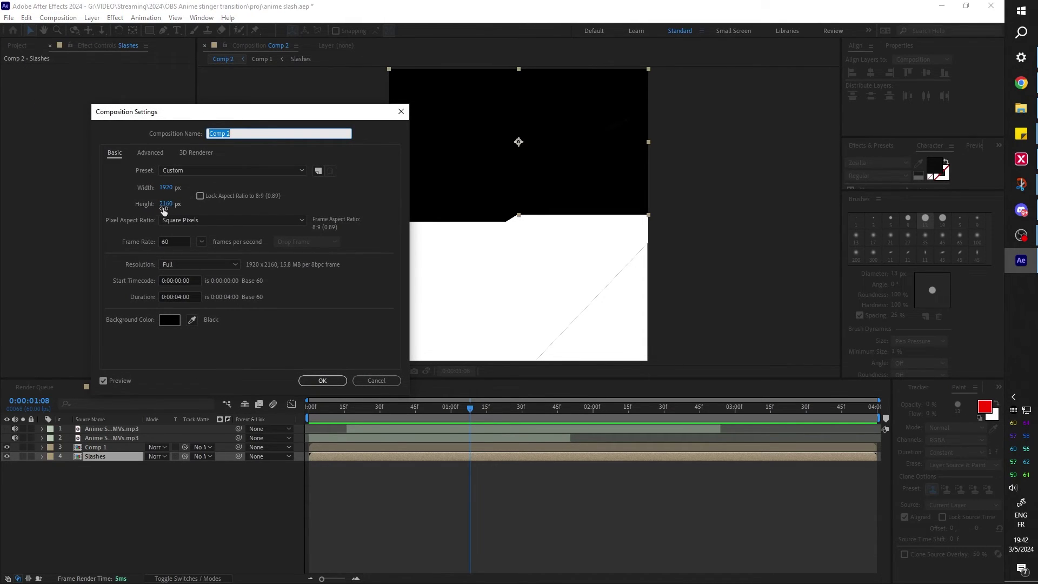
{"action": "key", "text": "Return"}
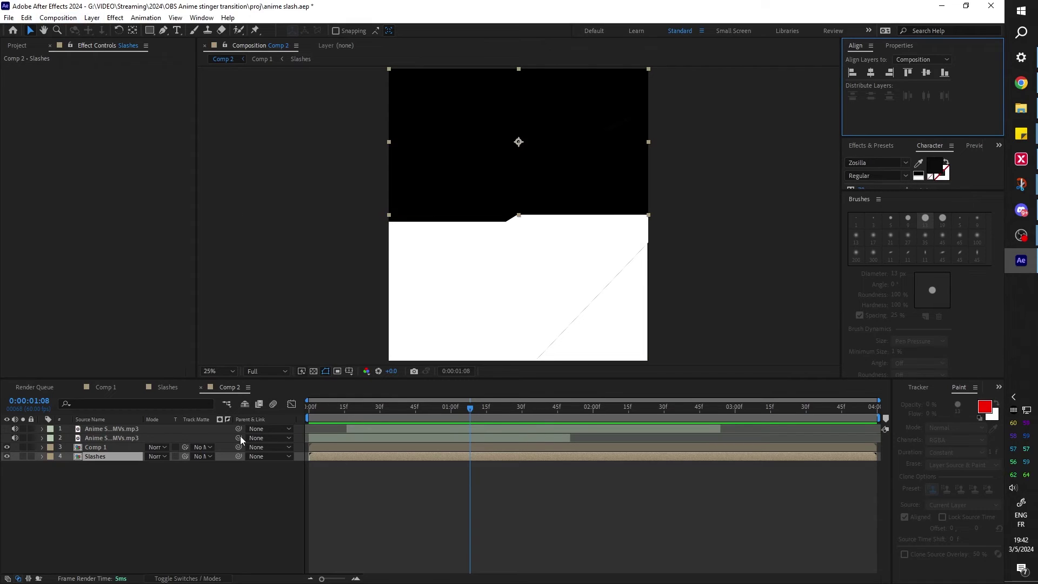
{"action": "key", "text": "F11"}
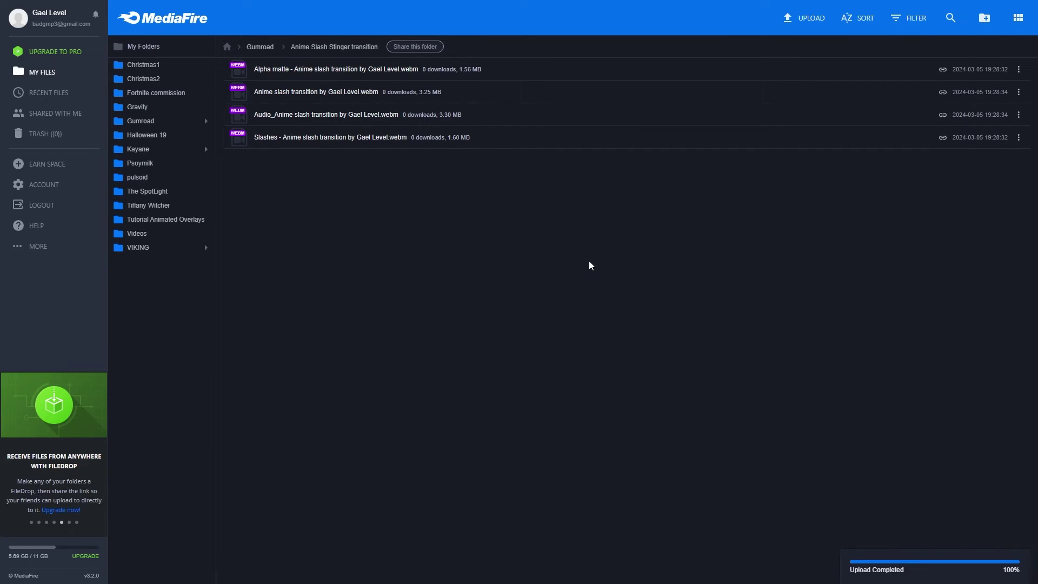
Back in After Effects, scrub the Slashes comp to watch the slash line draw on around 1:54.
{"action": "key", "text": "alt+Tab"}
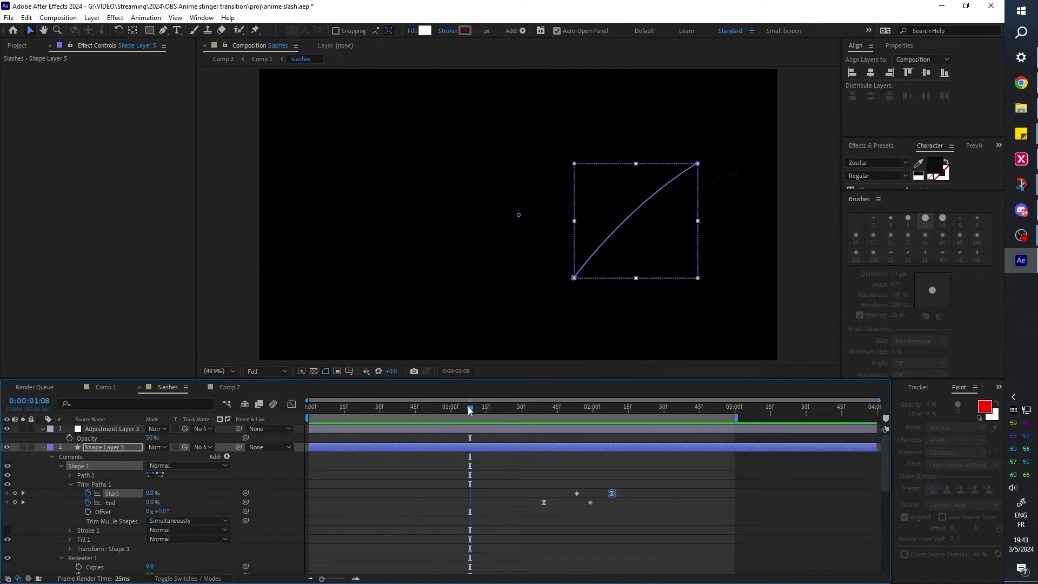
{"action": "left_click_drag", "start_coordinate": [567, 414], "coordinate": [513, 420]}
{"action": "mouse_move", "coordinate": [592, 438]}
{"action": "left_mouse_down"}
{"action": "mouse_move", "coordinate": [566, 443]}
{"action": "mouse_move", "coordinate": [577, 440]}
{"action": "left_mouse_up"}
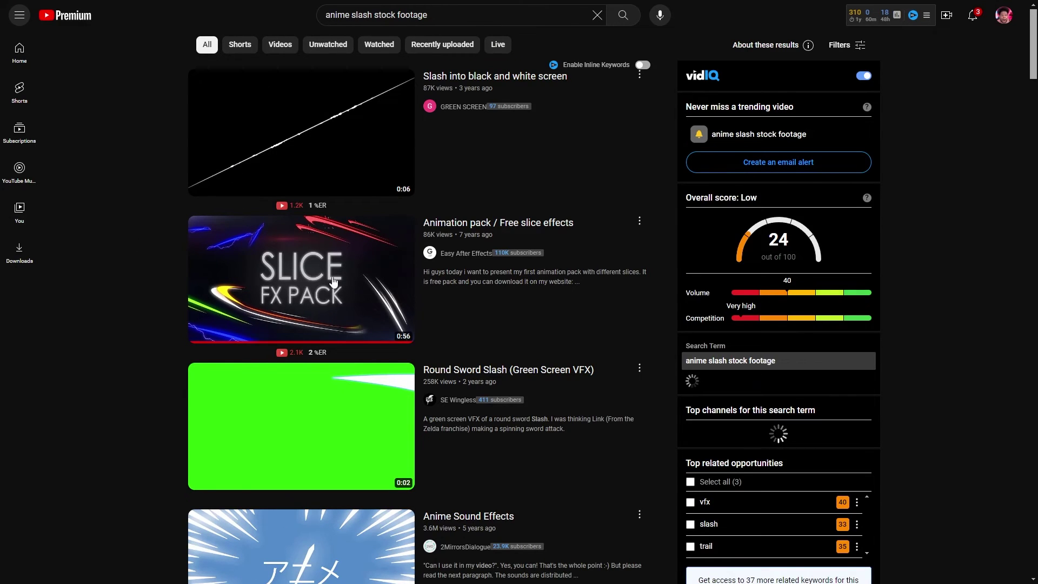
{"action": "scroll", "coordinate": [319, 278], "scroll_direction": "down", "scroll_amount": 3}
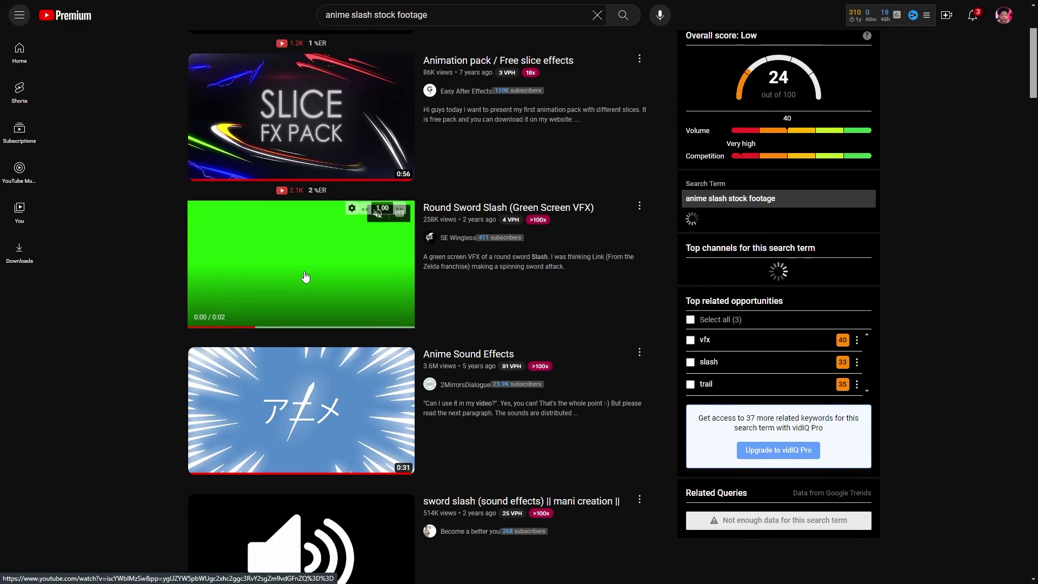
{"action": "scroll", "coordinate": [287, 273], "scroll_direction": "down", "scroll_amount": 4}
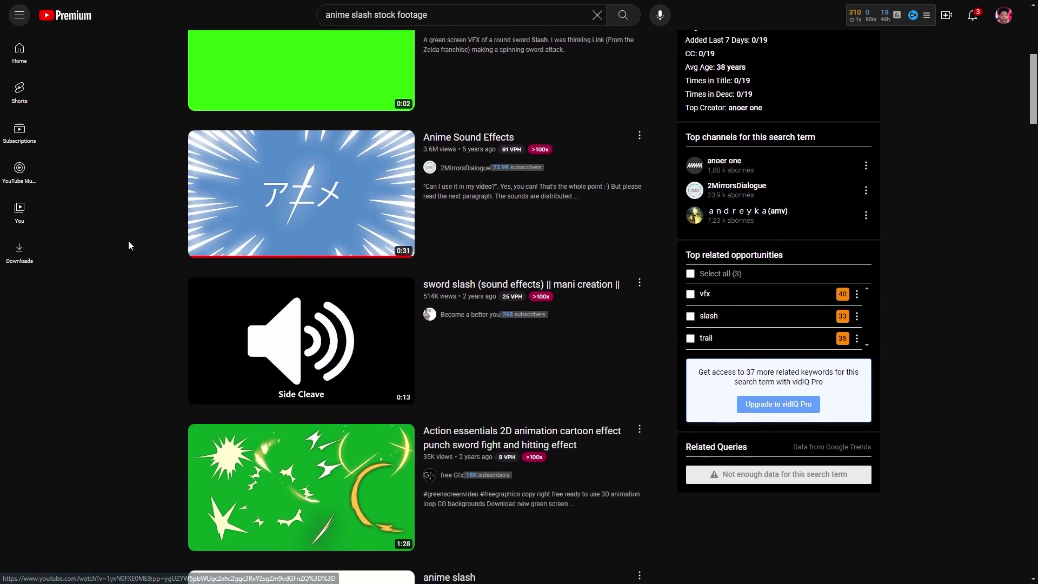
{"action": "scroll", "coordinate": [144, 228], "scroll_direction": "down", "scroll_amount": 5}
{"action": "scroll", "coordinate": [297, 216], "scroll_direction": "down", "scroll_amount": 6}
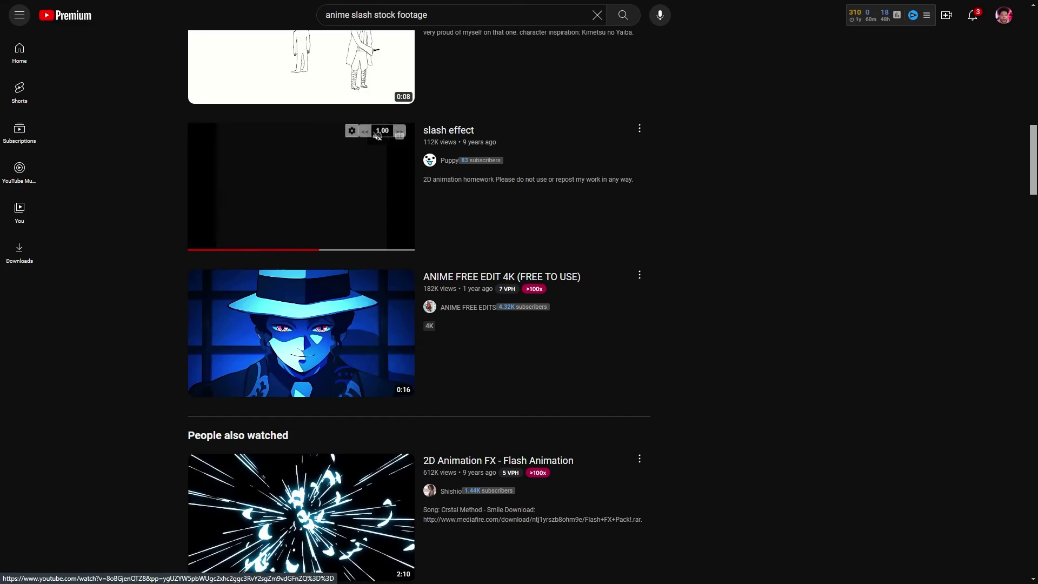
{"action": "scroll", "coordinate": [137, 248], "scroll_direction": "down", "scroll_amount": 5}
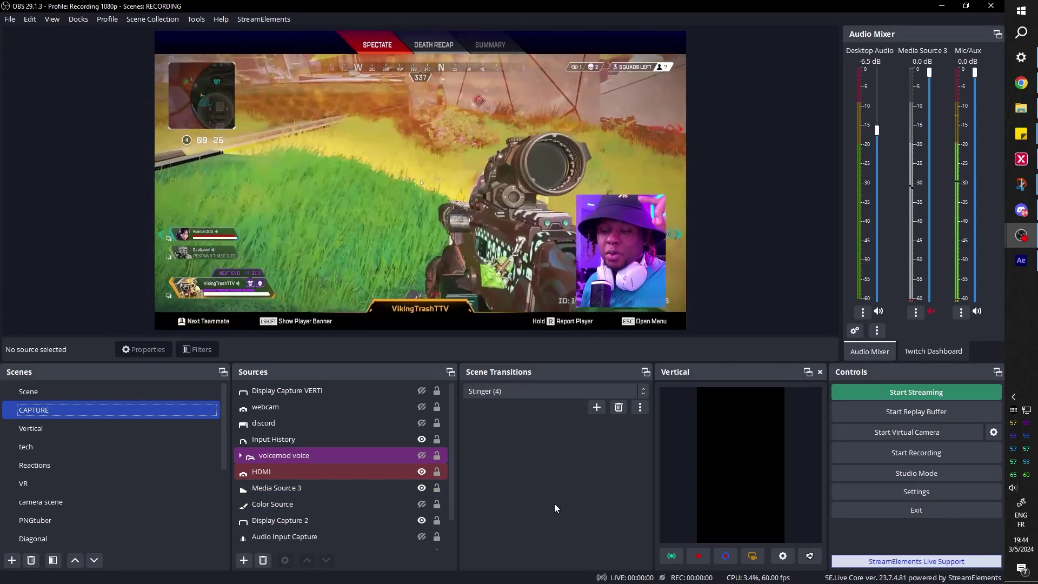
Switch to the scene named Scene to trigger the stinger transition.
{"action": "left_click", "coordinate": [81, 396]}
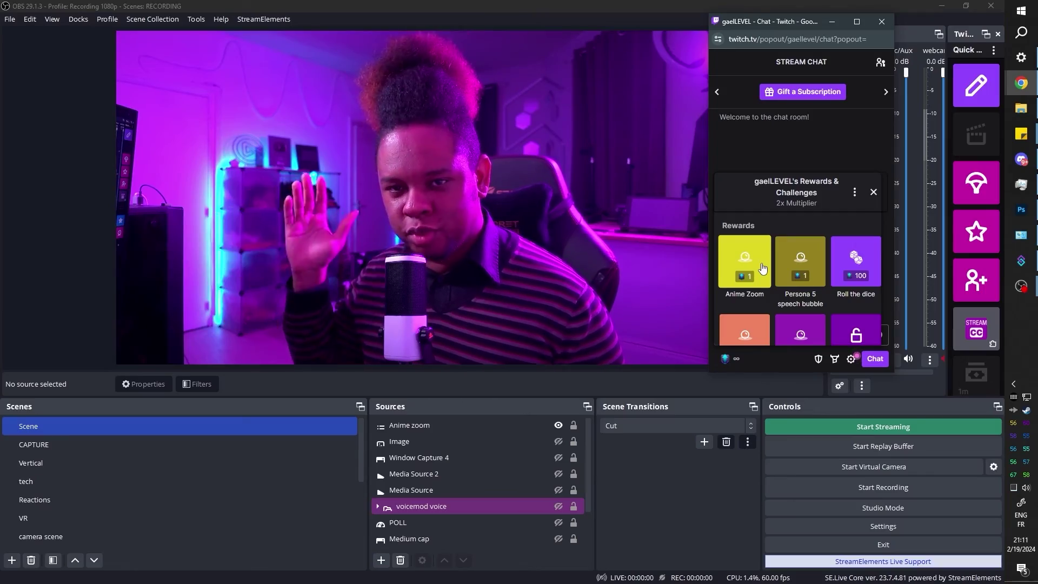
Redeem the Anime Split Screen channel points reward.
{"action": "left_click", "coordinate": [755, 264]}
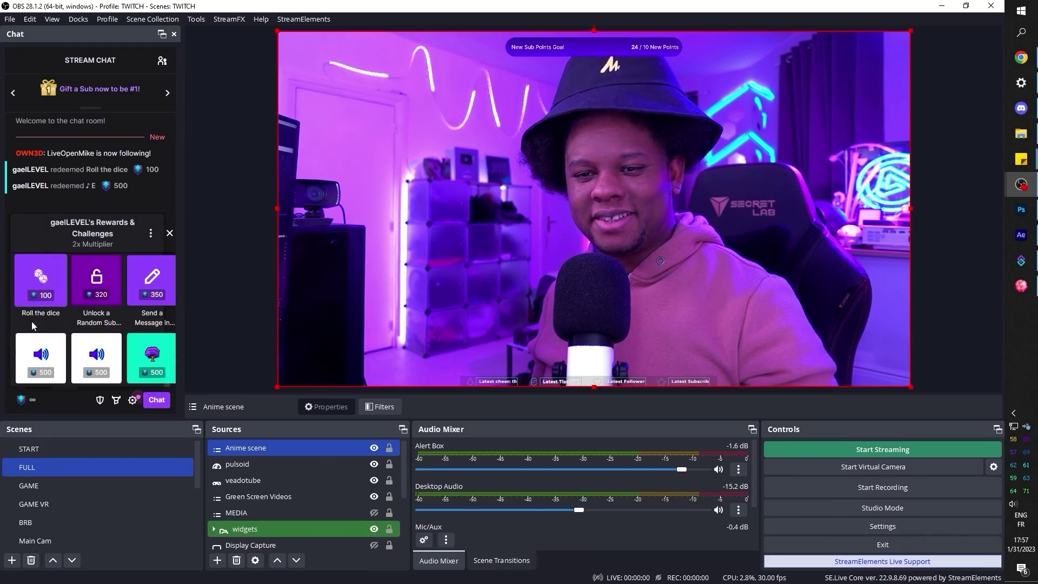
{"action": "scroll", "coordinate": [37, 319], "scroll_direction": "down", "scroll_amount": 5}
{"action": "left_click", "coordinate": [100, 304]}
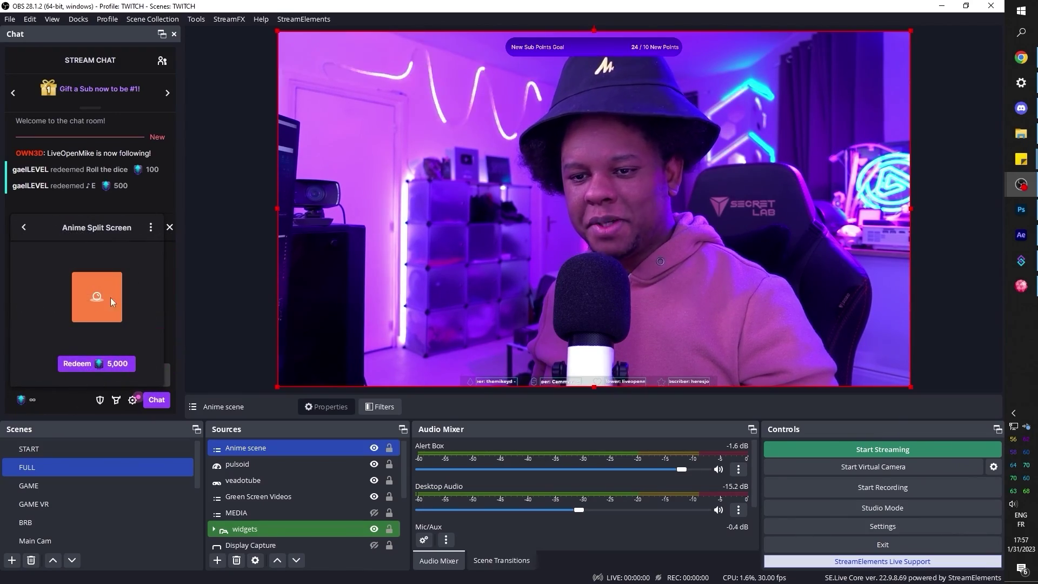
{"action": "left_click", "coordinate": [75, 364]}
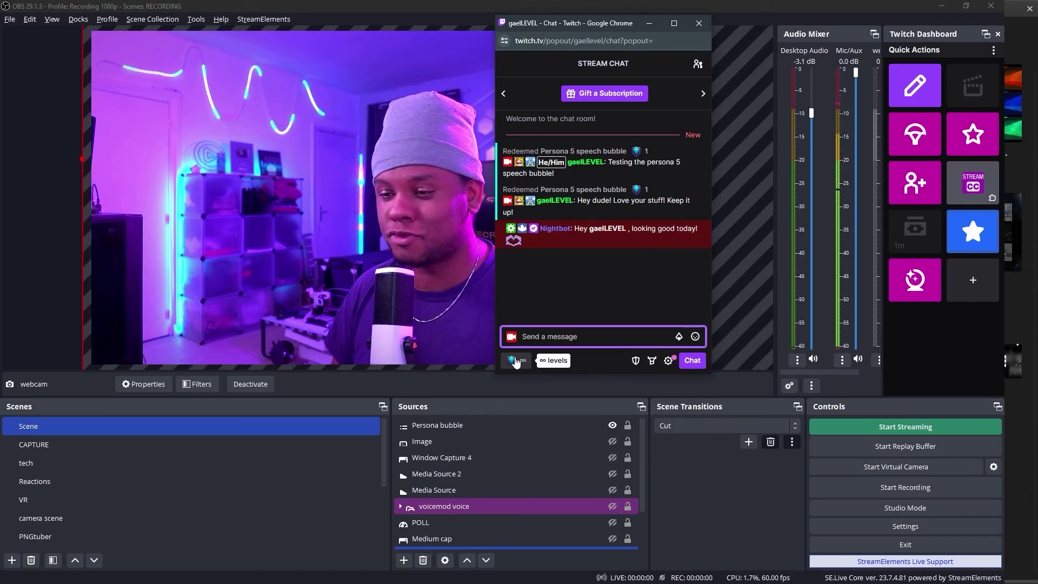
Redeem the Persona 5 speech bubble reward with the message 'Hey dude! Love your stuff! Keep it up!'.
{"action": "left_click", "coordinate": [515, 359]}
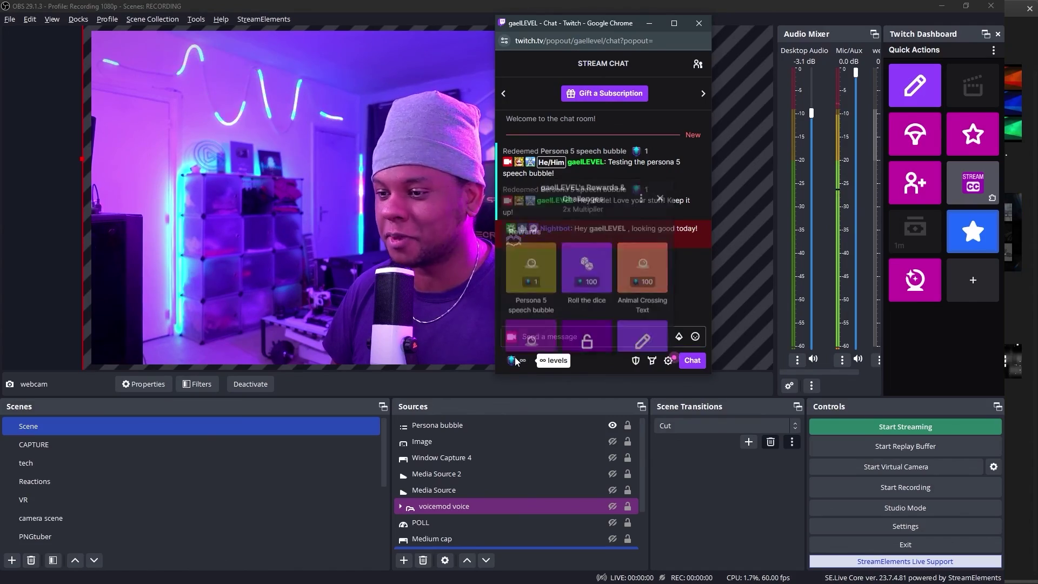
{"action": "left_click", "coordinate": [530, 265]}
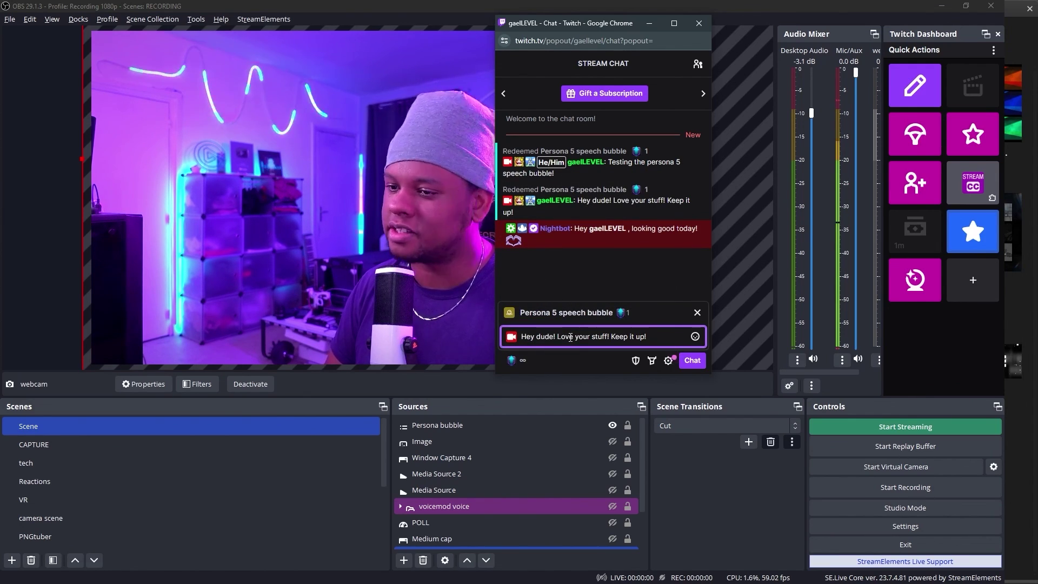
{"action": "key", "text": "Return"}
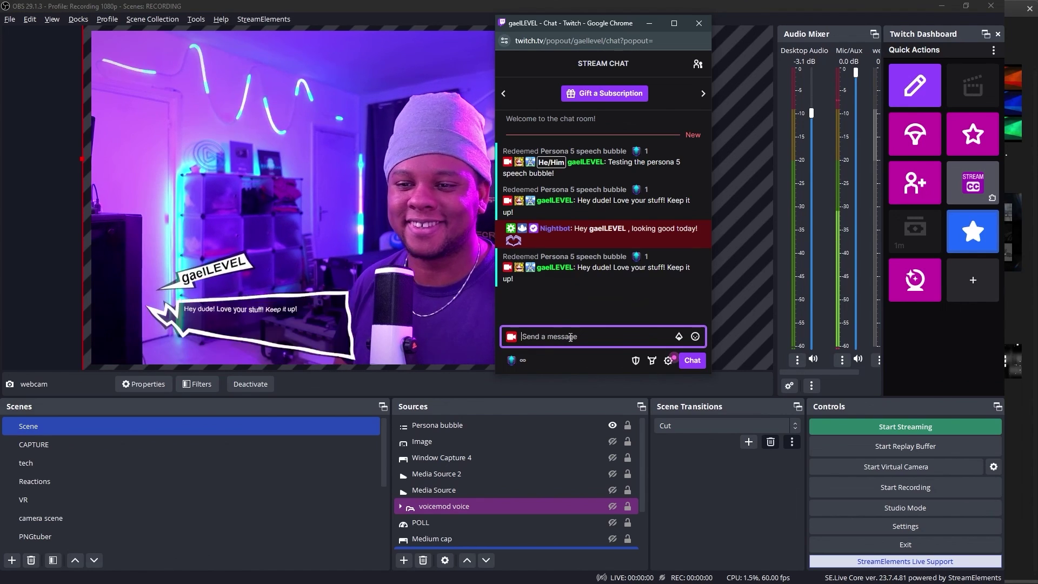